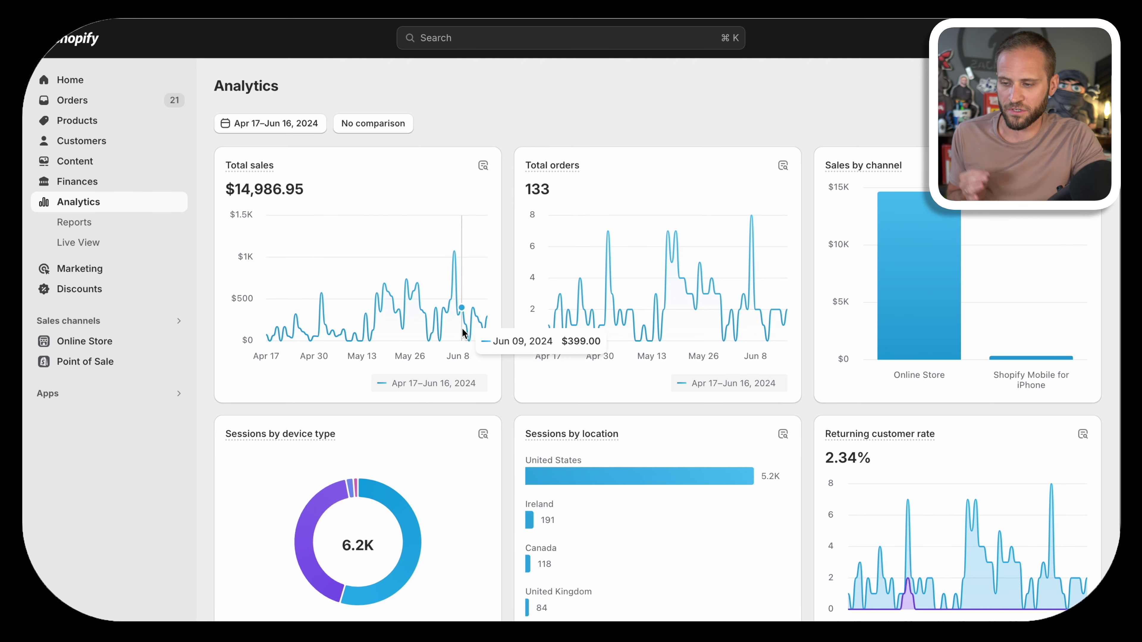
- Set the analytics date range to April 17–30 and apply it
{"action": "left_click", "coordinate": [298, 125]}
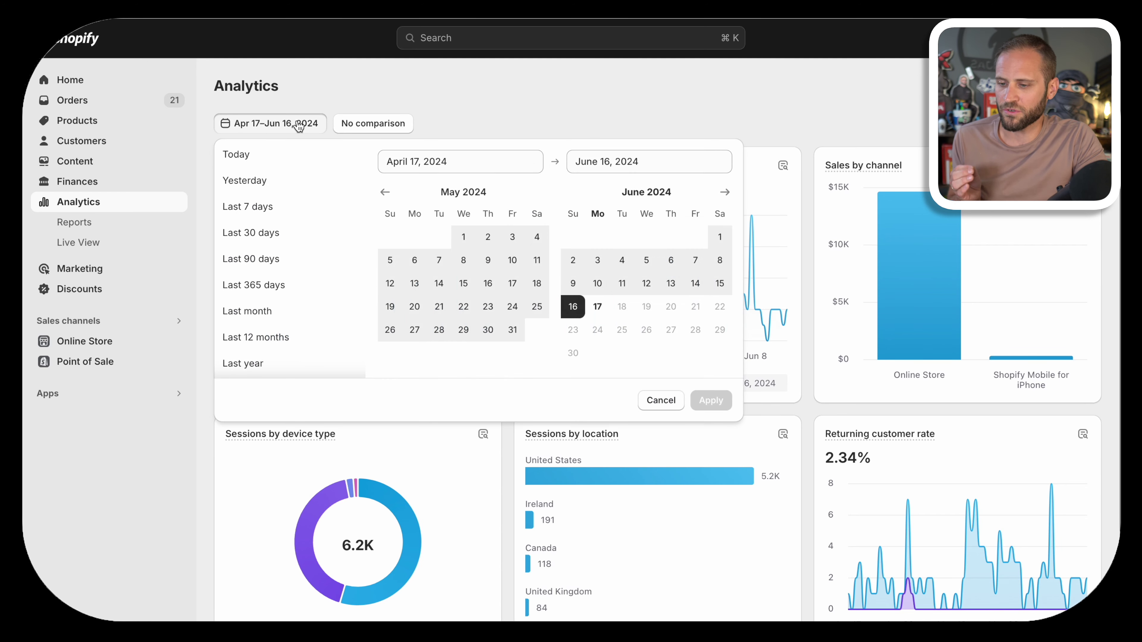
{"action": "left_click", "coordinate": [385, 192]}
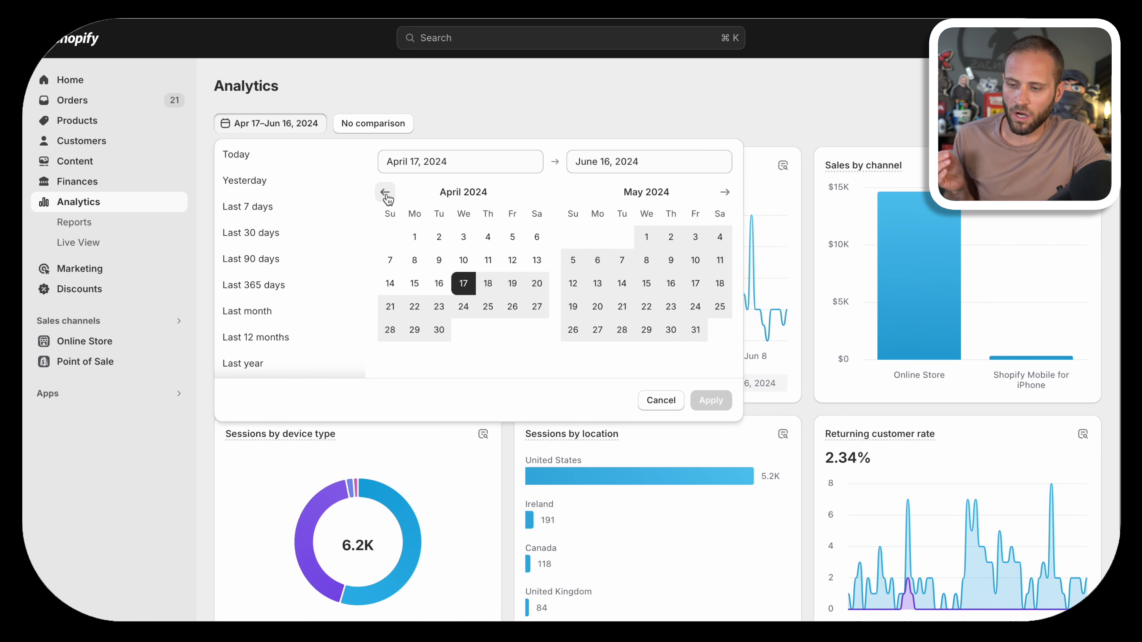
{"action": "left_click", "coordinate": [464, 283]}
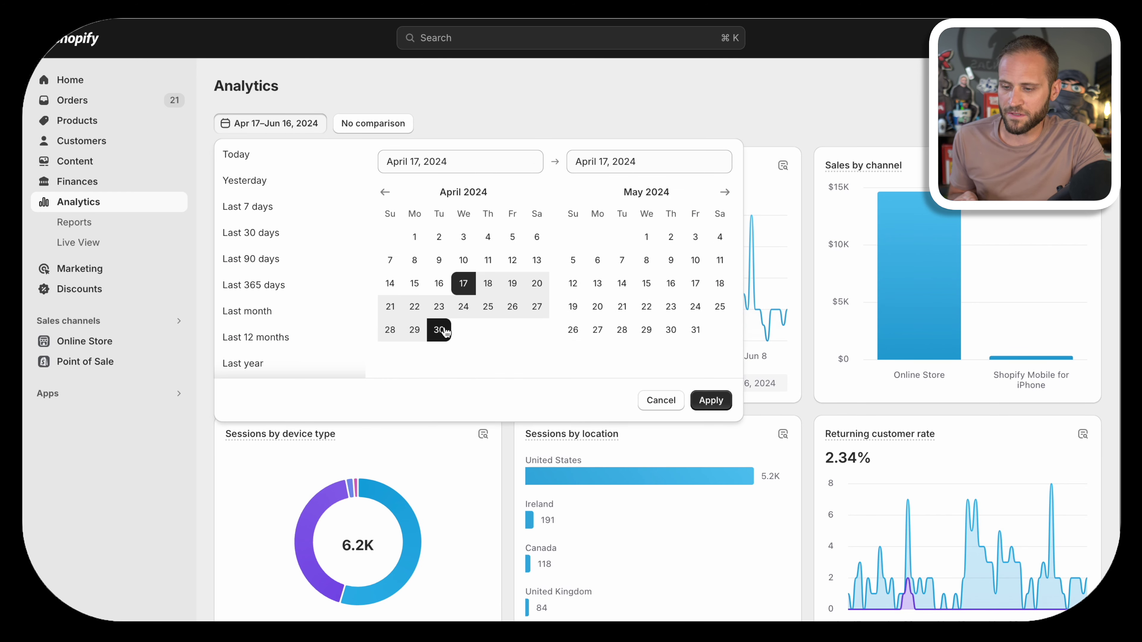
{"action": "left_click", "coordinate": [713, 402]}
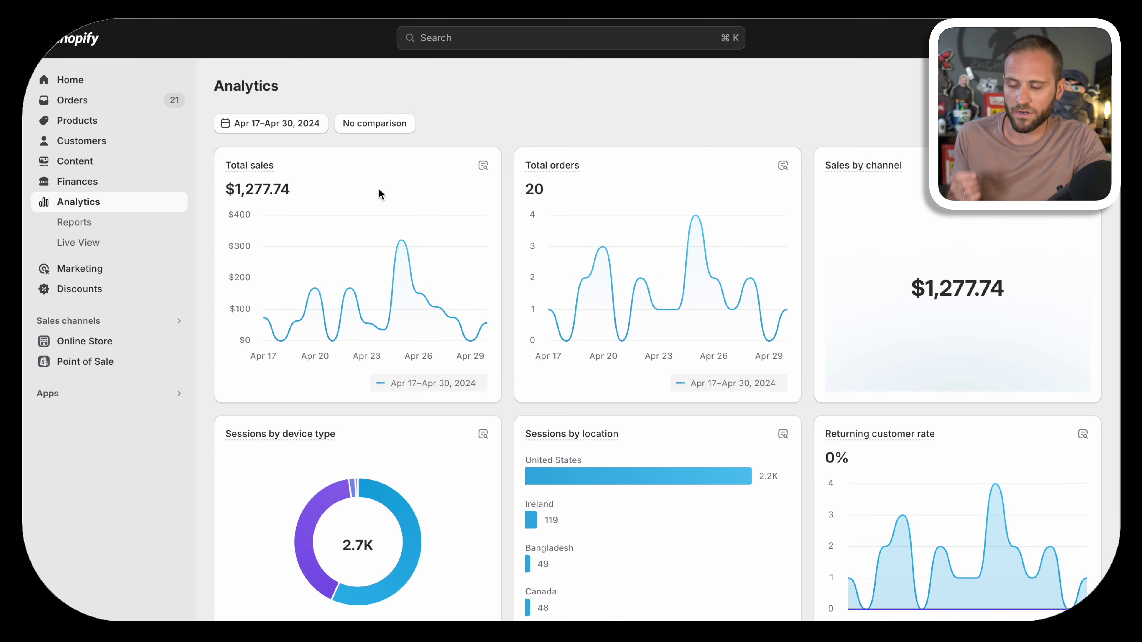
- Change the date range to May 1–31 and apply it
{"action": "left_click", "coordinate": [298, 124]}
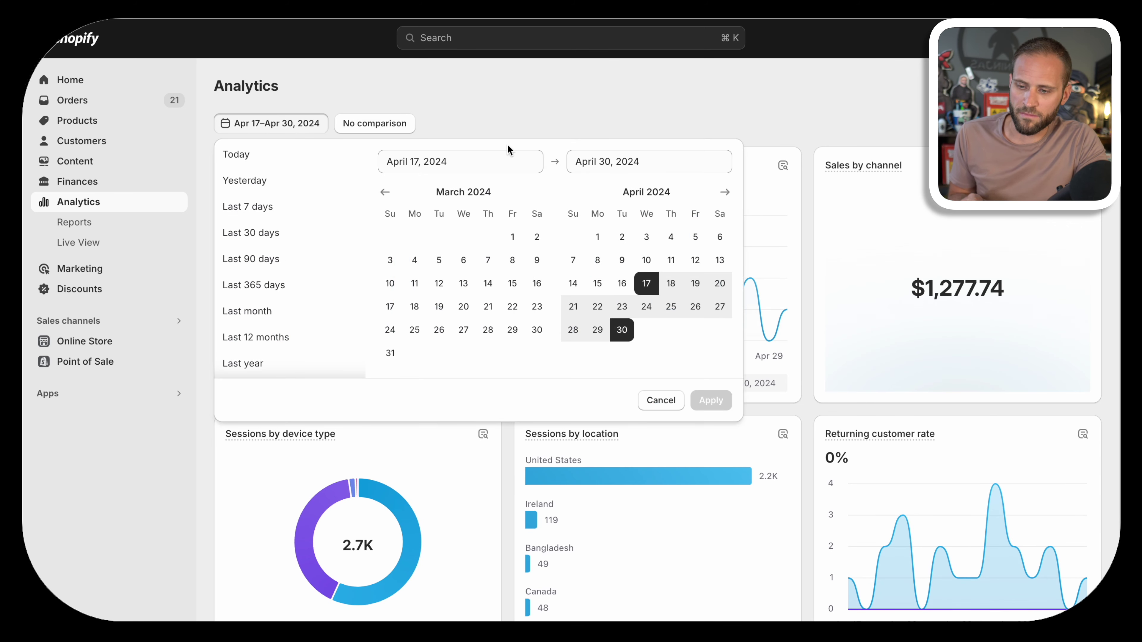
{"action": "left_click", "coordinate": [724, 192]}
{"action": "left_click", "coordinate": [647, 237]}
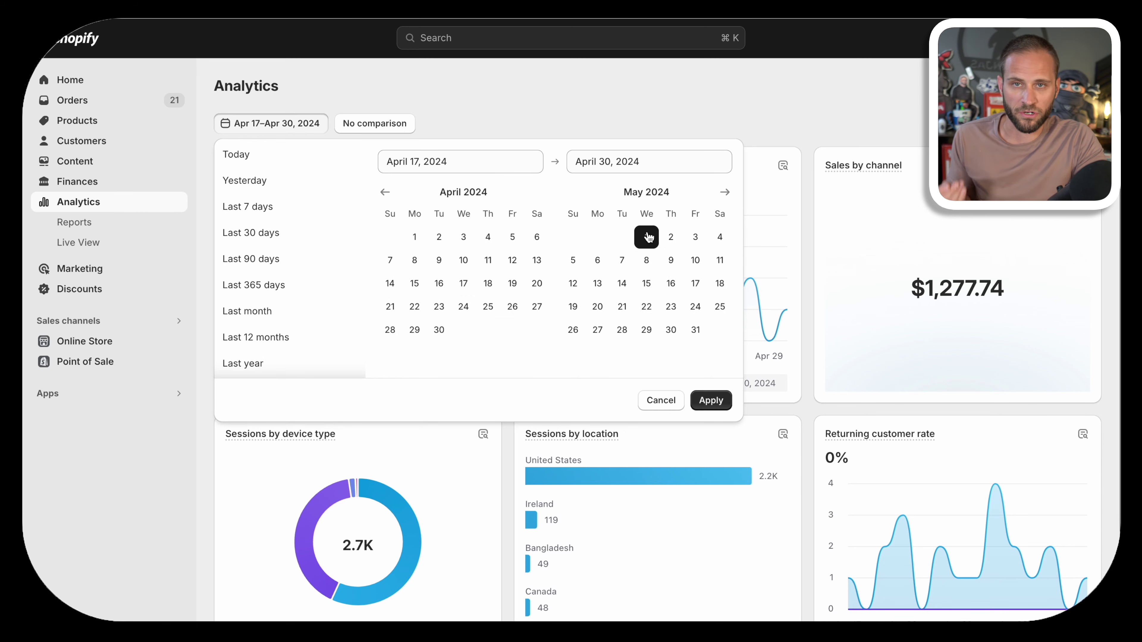
{"action": "left_click", "coordinate": [696, 330]}
{"action": "left_click", "coordinate": [719, 400]}
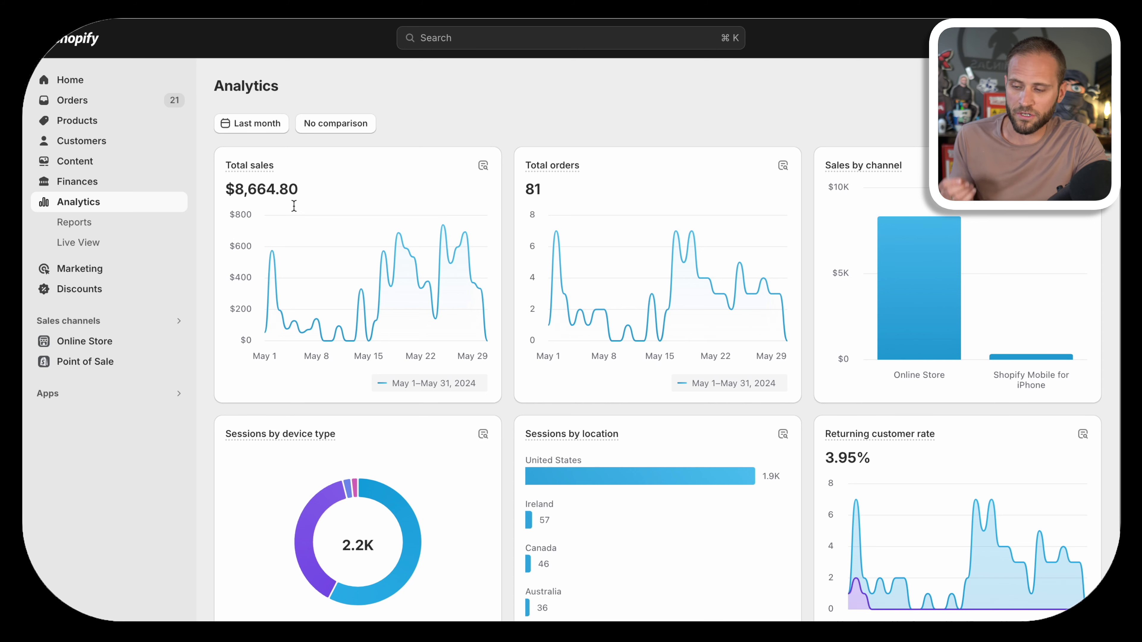
- Switch the date range to June 1–16 and apply it
{"action": "left_click", "coordinate": [271, 128]}
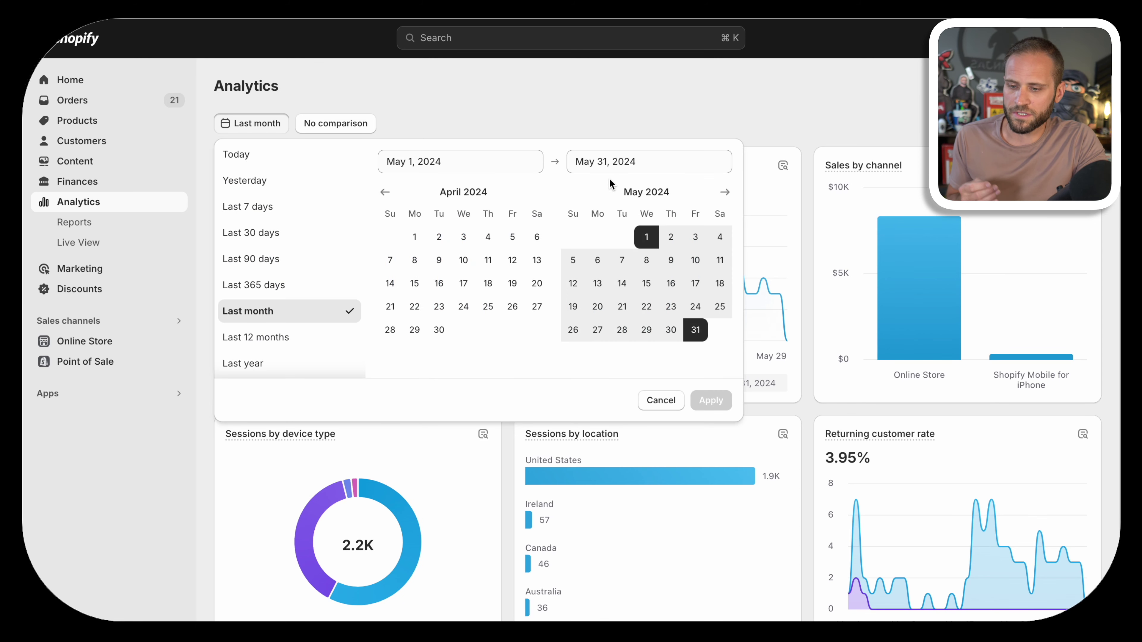
{"action": "left_click", "coordinate": [724, 192]}
{"action": "left_click", "coordinate": [718, 236]}
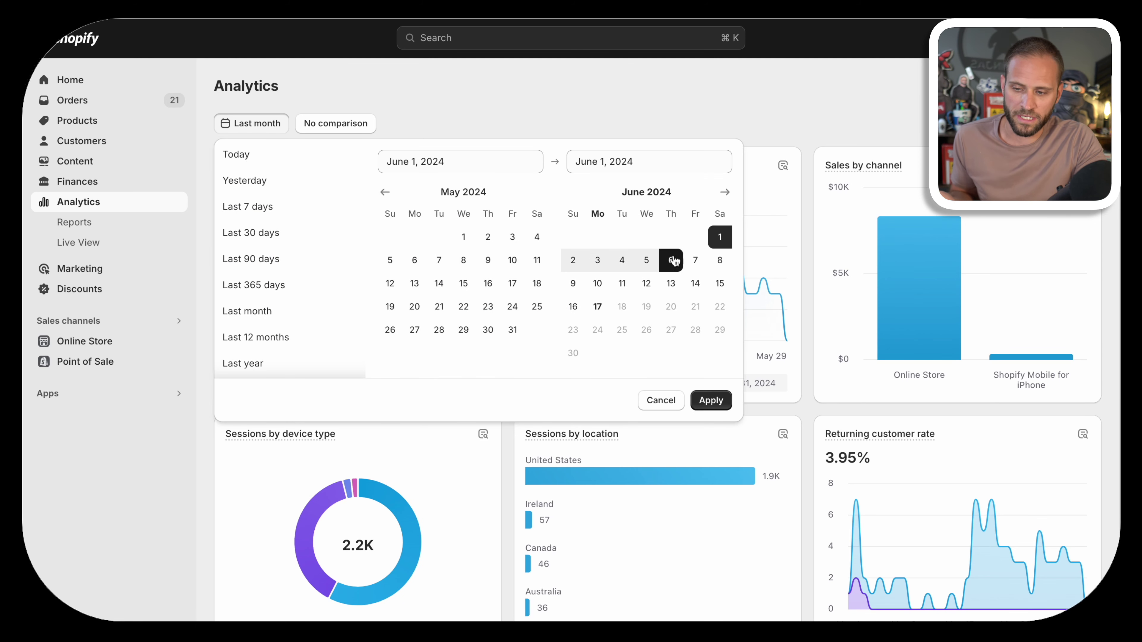
{"action": "left_click", "coordinate": [715, 402]}
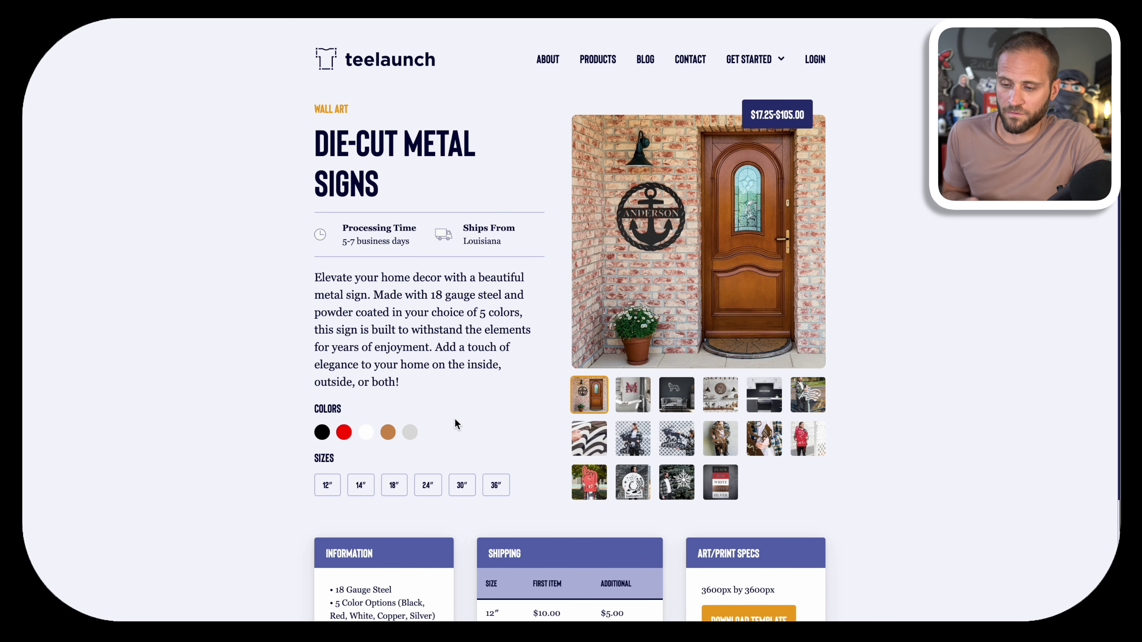
- Highlight the 'Ships From Louisiana' detail, then scroll down to the shipping table
{"action": "left_click_drag", "start_coordinate": [517, 246], "coordinate": [454, 241]}
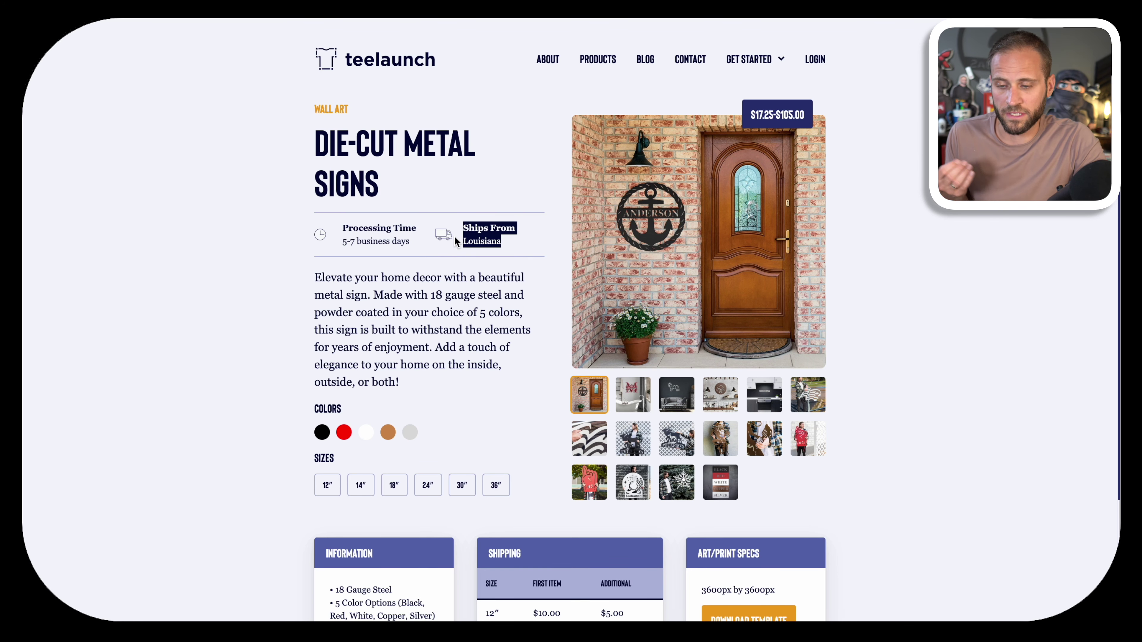
{"action": "left_click", "coordinate": [455, 239]}
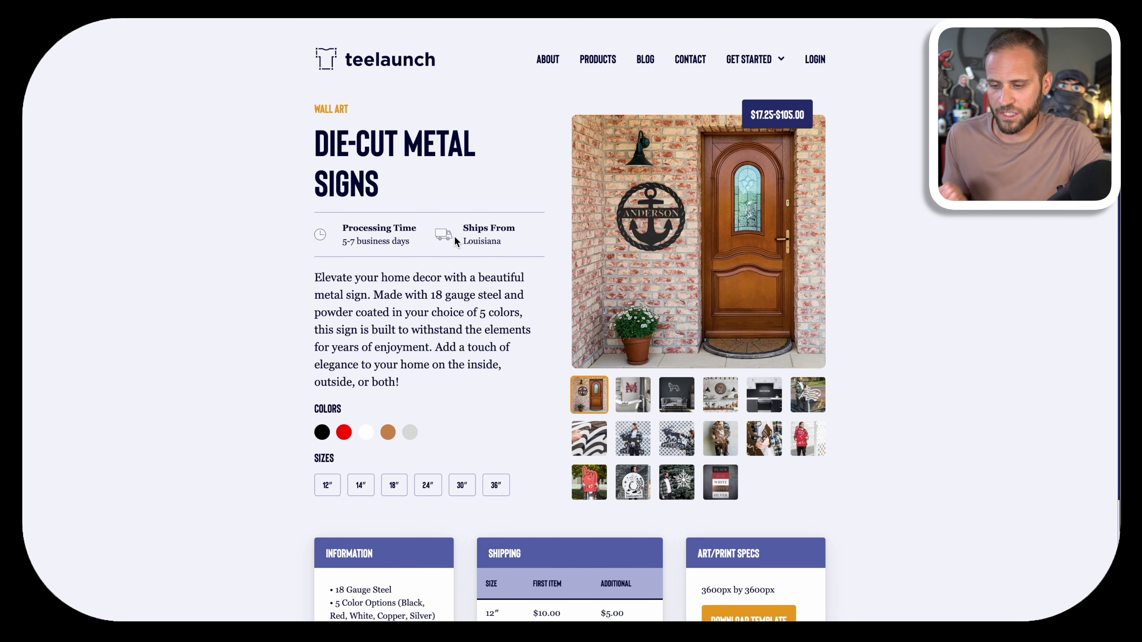
{"action": "scroll", "coordinate": [454, 236], "scroll_direction": "down", "scroll_amount": 3}
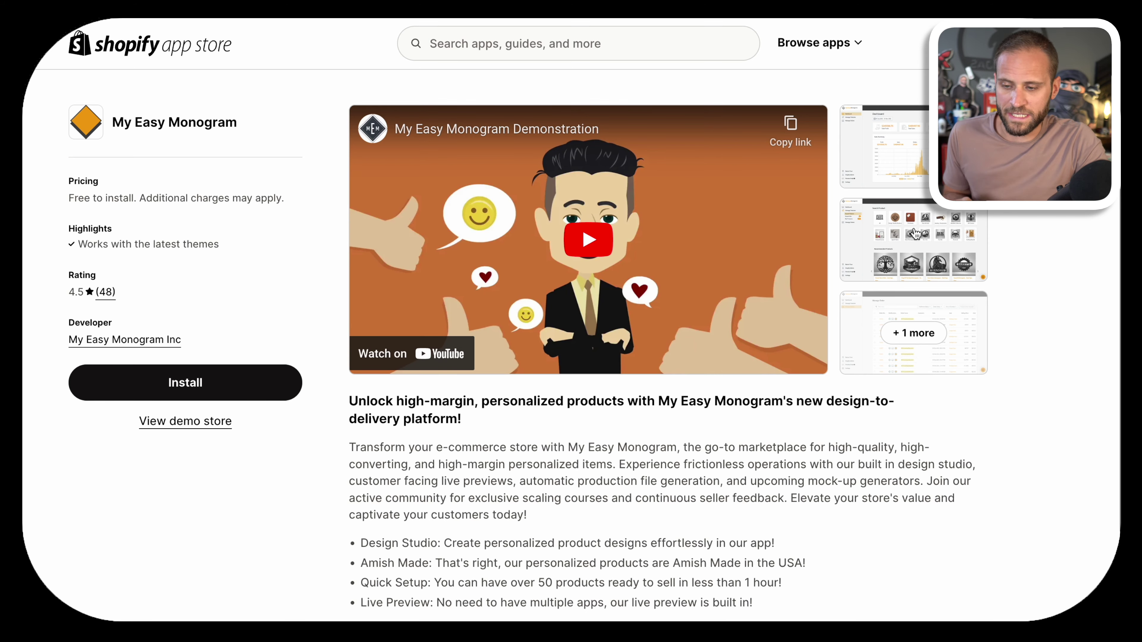
- Enlarge one of the My Easy Monogram app screenshots
{"action": "left_click", "coordinate": [914, 233]}
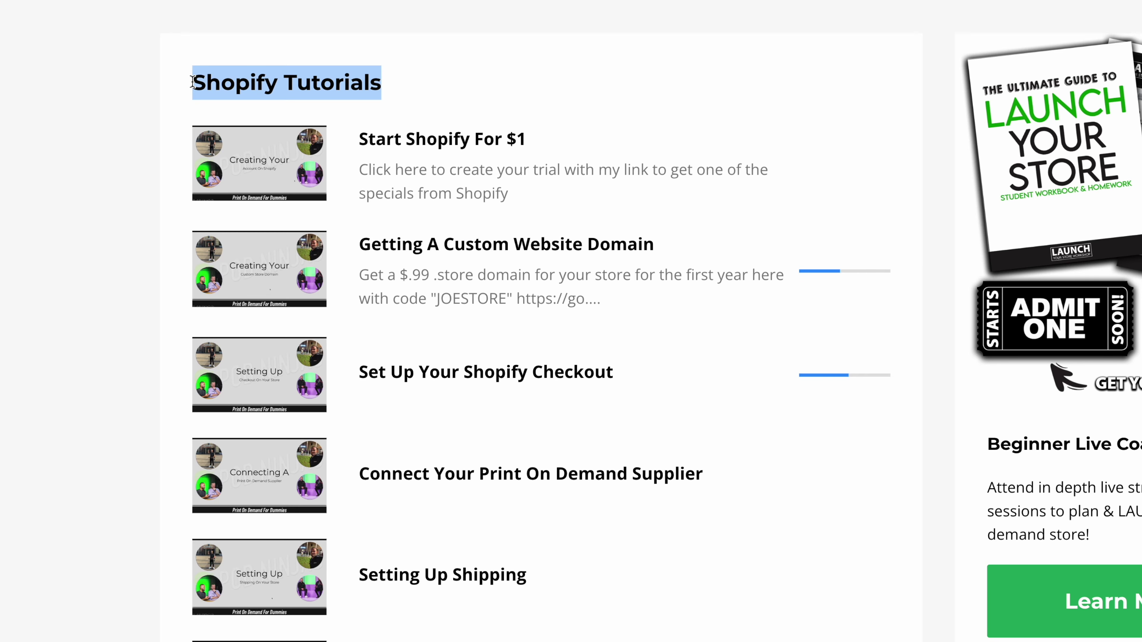
- Scroll through the POD Ninjas Shopify tutorial and social media lesson lists
{"action": "scroll", "coordinate": [193, 81], "scroll_direction": "down", "scroll_amount": 1}
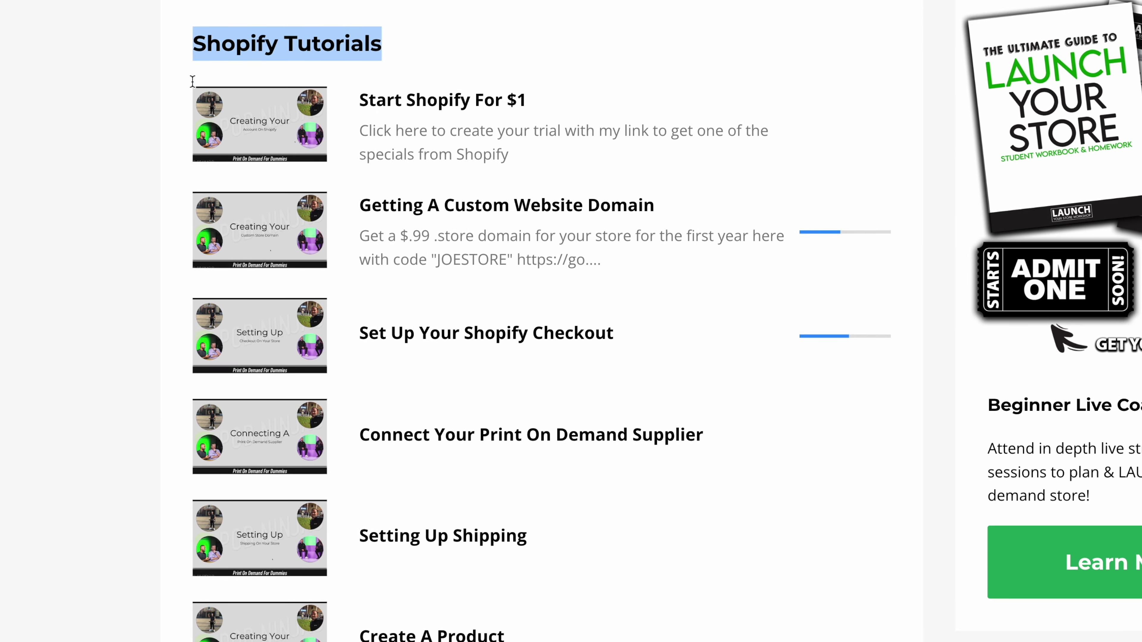
{"action": "scroll", "coordinate": [193, 82], "scroll_direction": "down", "scroll_amount": 9}
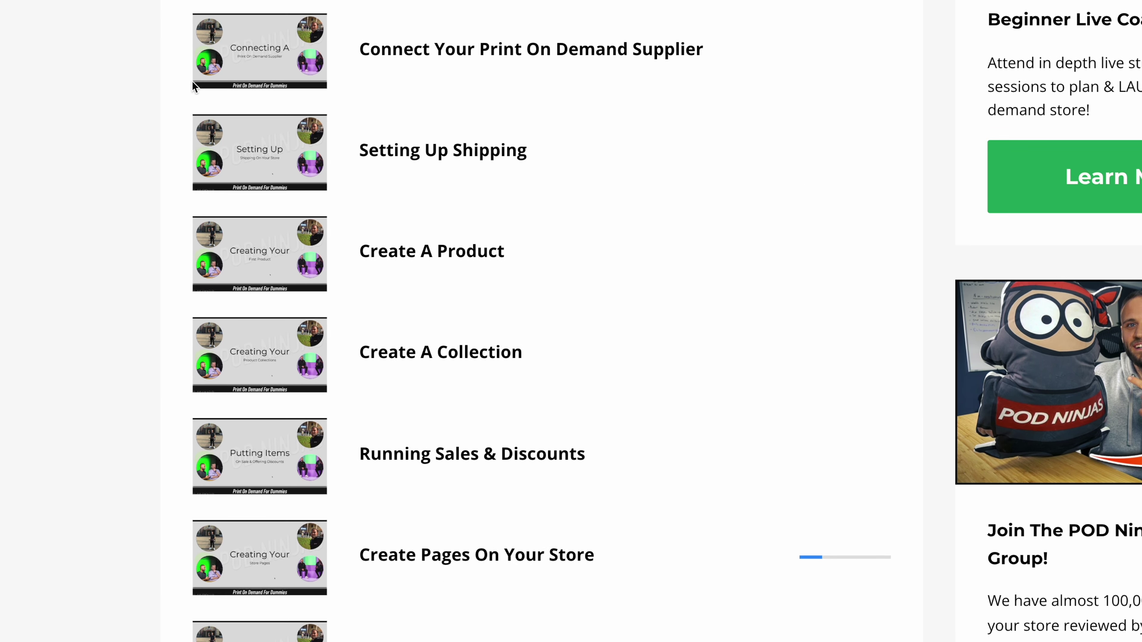
{"action": "scroll", "coordinate": [192, 82], "scroll_direction": "down", "scroll_amount": 4}
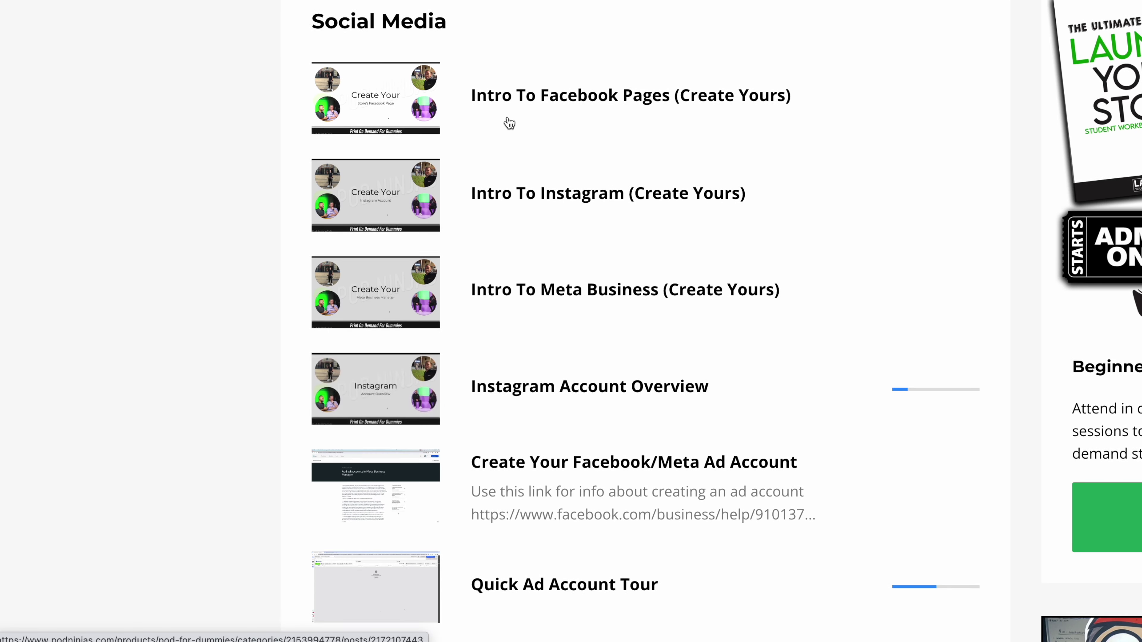
{"action": "scroll", "coordinate": [509, 123], "scroll_direction": "down", "scroll_amount": 8}
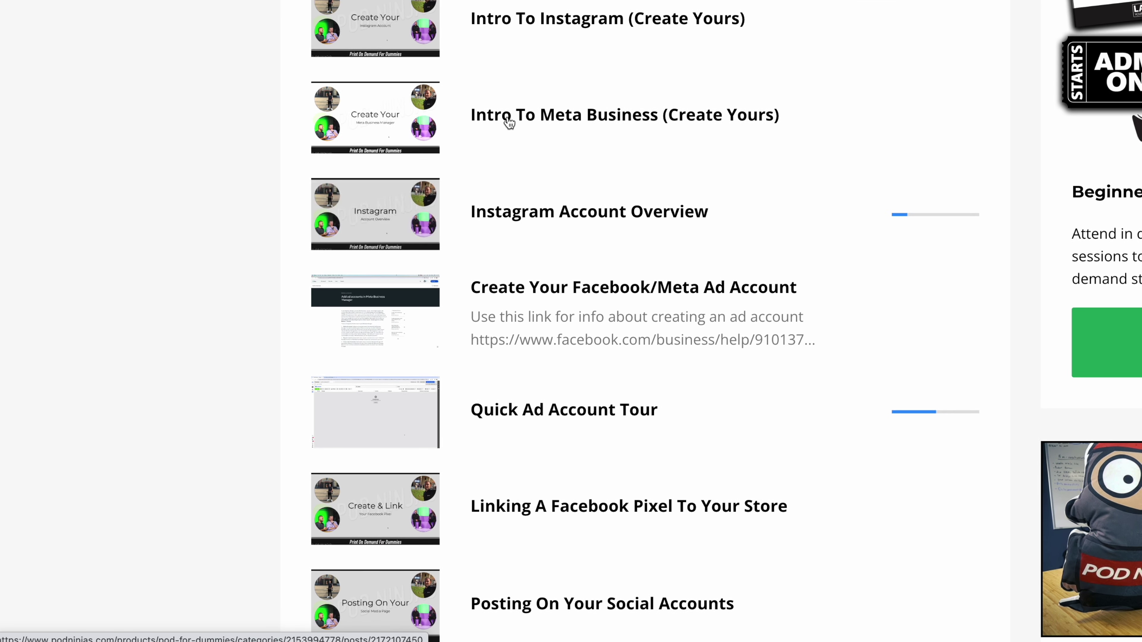
{"action": "scroll", "coordinate": [508, 122], "scroll_direction": "down", "scroll_amount": 4}
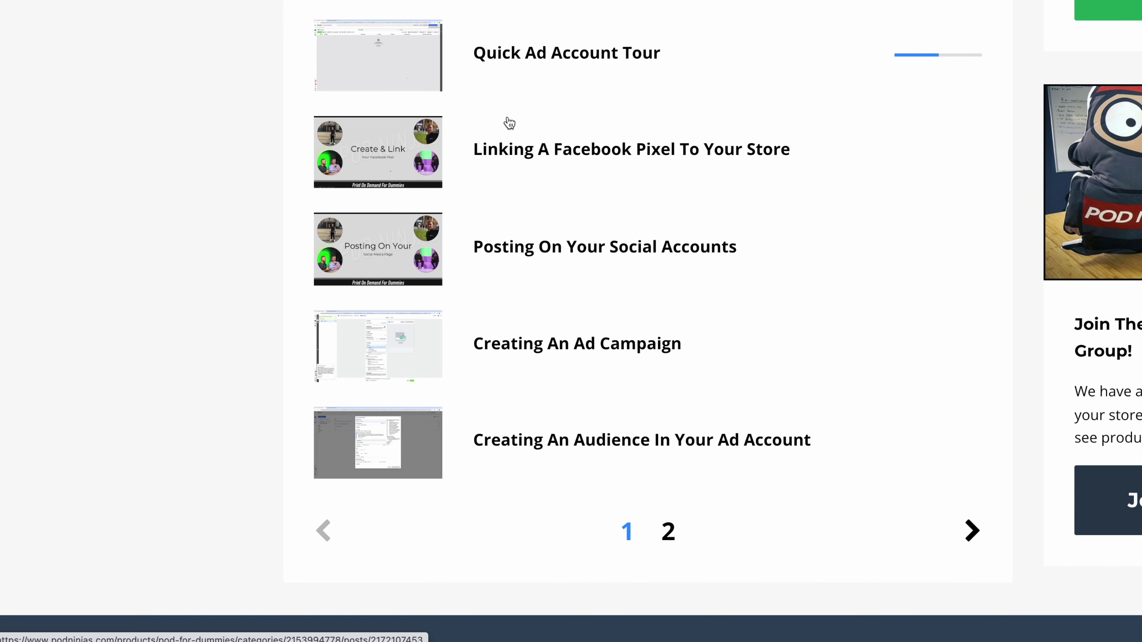
{"action": "scroll", "coordinate": [506, 120], "scroll_direction": "up", "scroll_amount": 5}
{"action": "scroll", "coordinate": [506, 118], "scroll_direction": "up", "scroll_amount": 5}
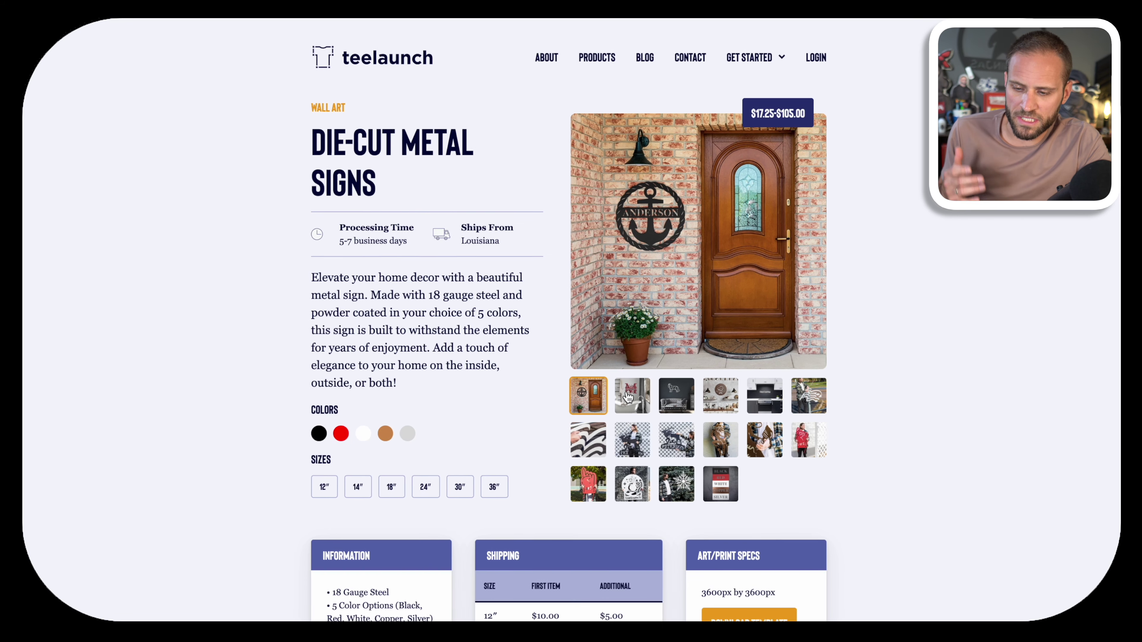
- View the metal sign example photos: bathtub, dog, kitchen, flag, eagle, tiger and elk signs
{"action": "left_click", "coordinate": [632, 395]}
{"action": "left_click", "coordinate": [679, 398]}
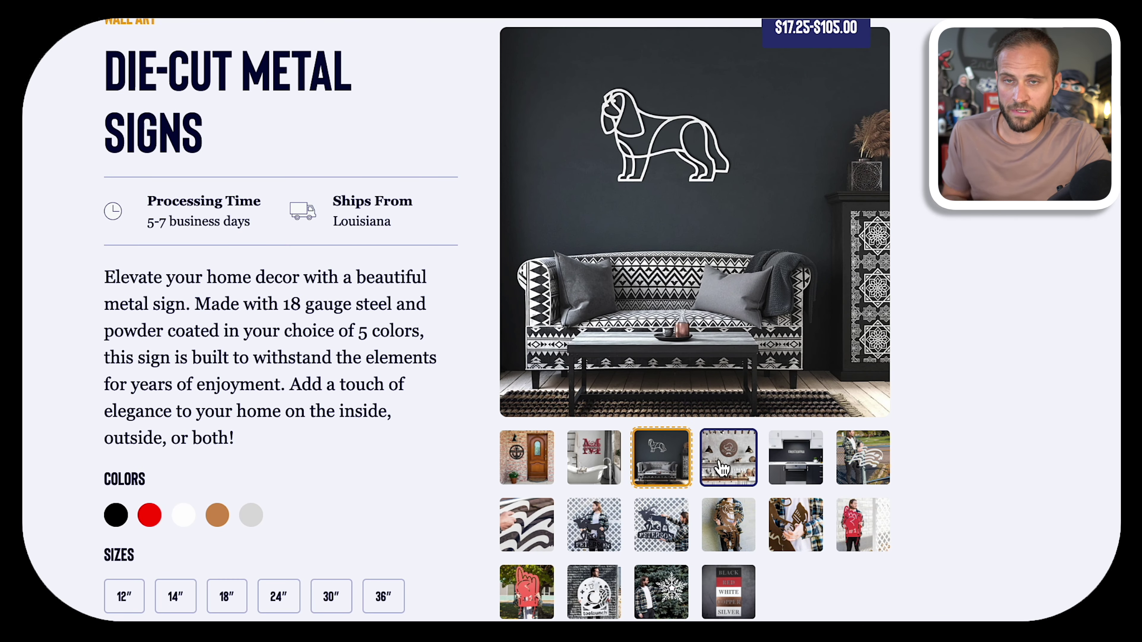
{"action": "left_click", "coordinate": [733, 470]}
{"action": "left_click", "coordinate": [788, 469]}
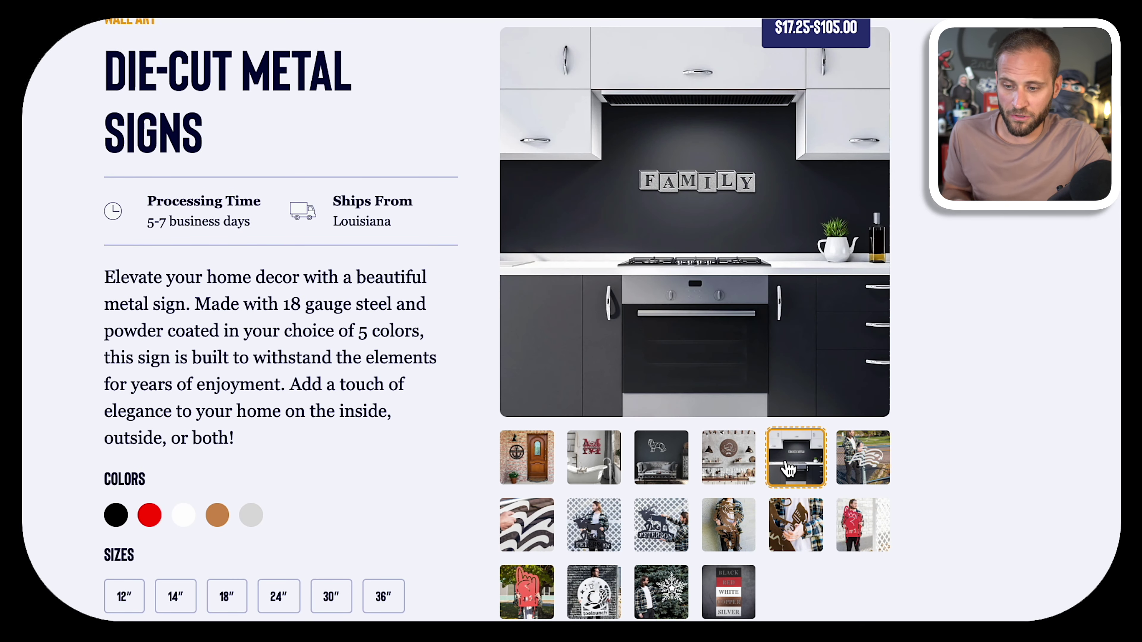
{"action": "left_click", "coordinate": [849, 467]}
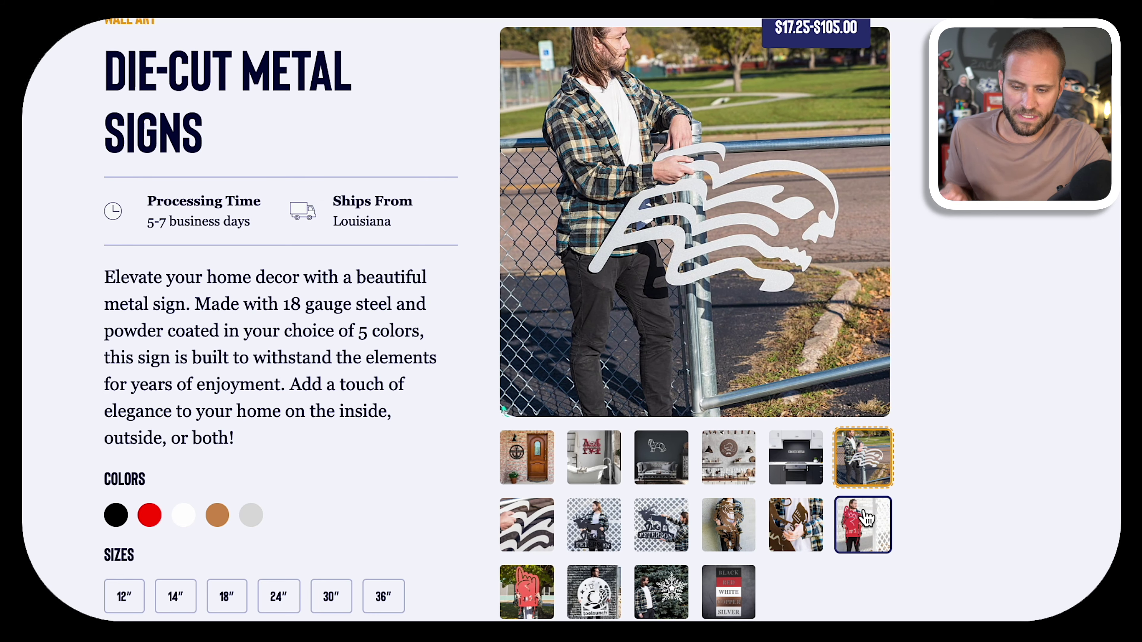
{"action": "left_click", "coordinate": [866, 518]}
{"action": "left_click", "coordinate": [809, 525]}
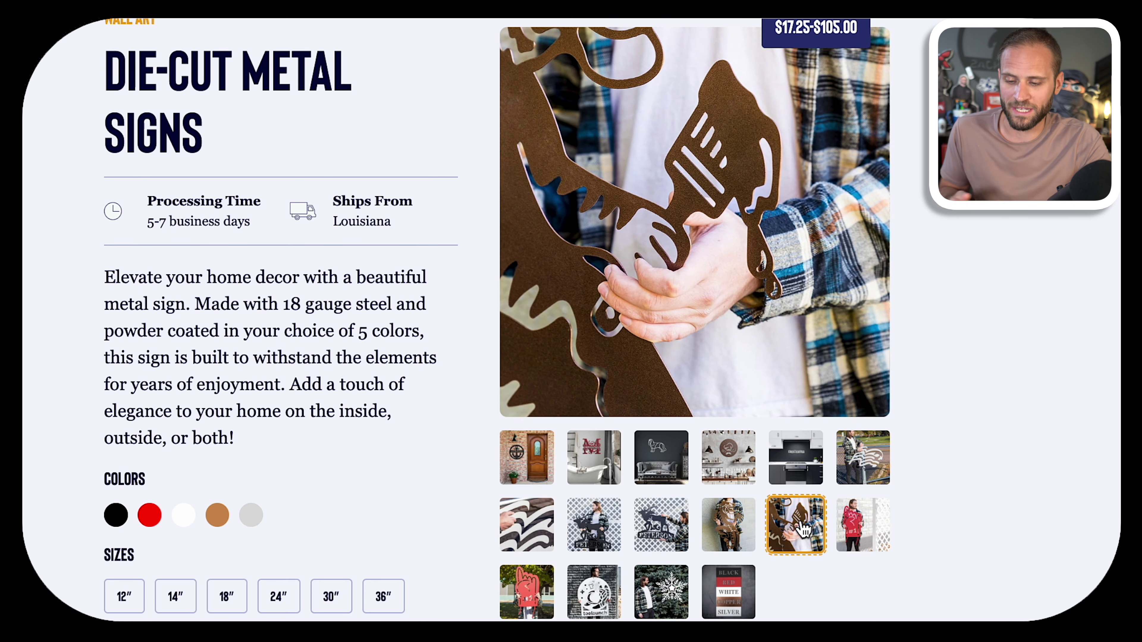
{"action": "left_click", "coordinate": [719, 529]}
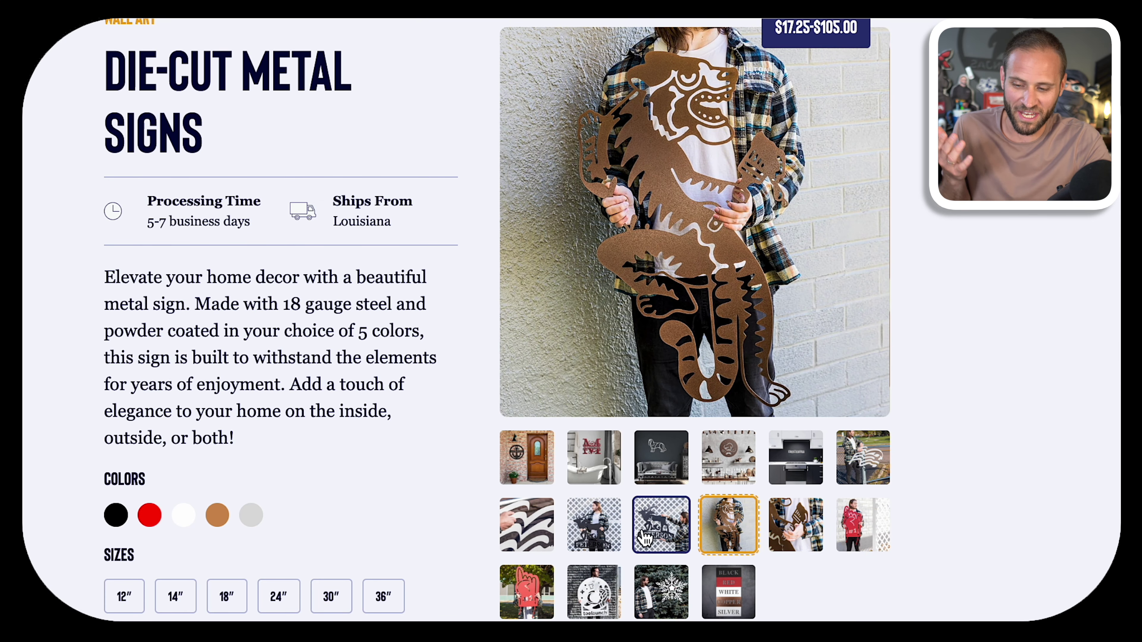
{"action": "left_click", "coordinate": [647, 538]}
{"action": "left_click", "coordinate": [595, 541]}
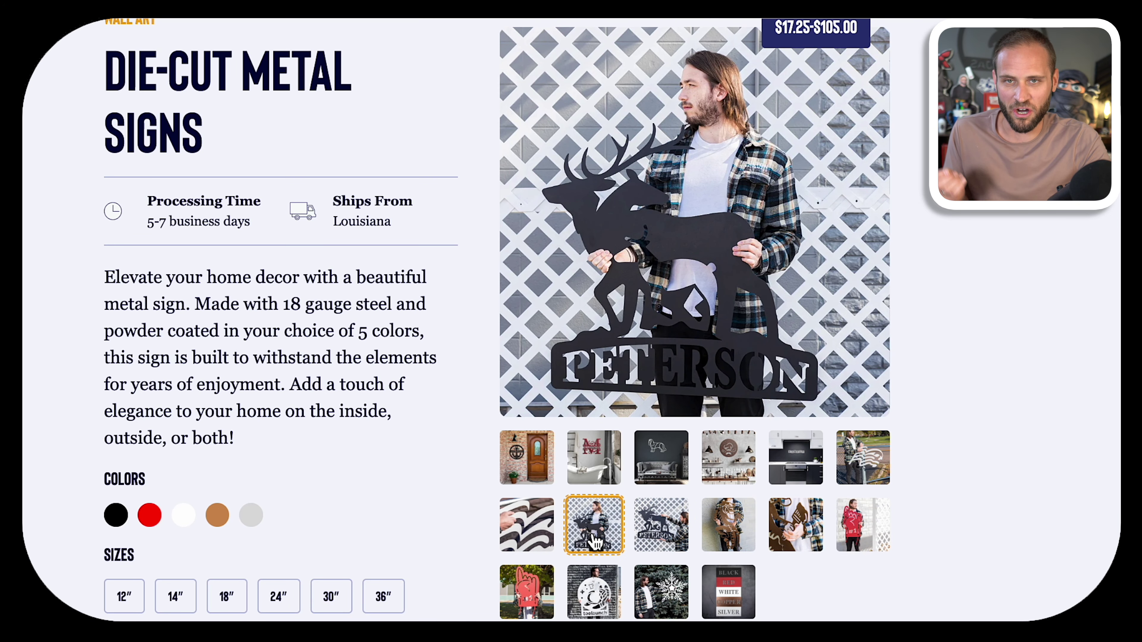
- Scroll to the Art/Print Specs and highlight the 3600px by 3600px requirement
{"action": "scroll", "coordinate": [595, 541], "scroll_direction": "down", "scroll_amount": 1}
{"action": "scroll", "coordinate": [497, 320], "scroll_direction": "down", "scroll_amount": 6}
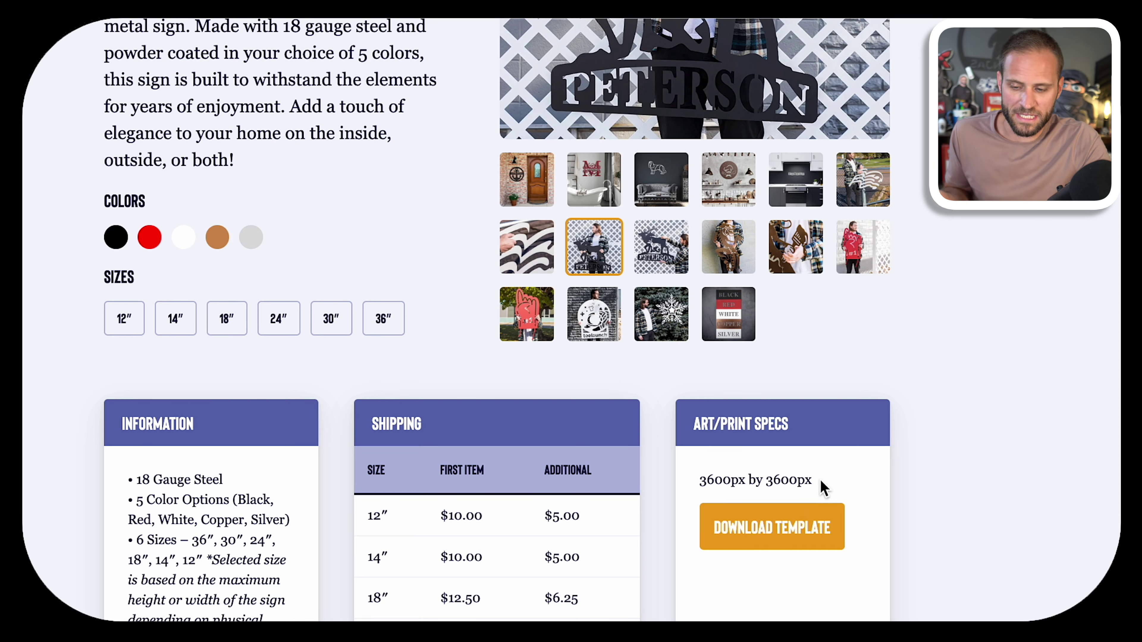
{"action": "left_click_drag", "start_coordinate": [823, 488], "coordinate": [696, 475]}
{"action": "left_click", "coordinate": [998, 468]}
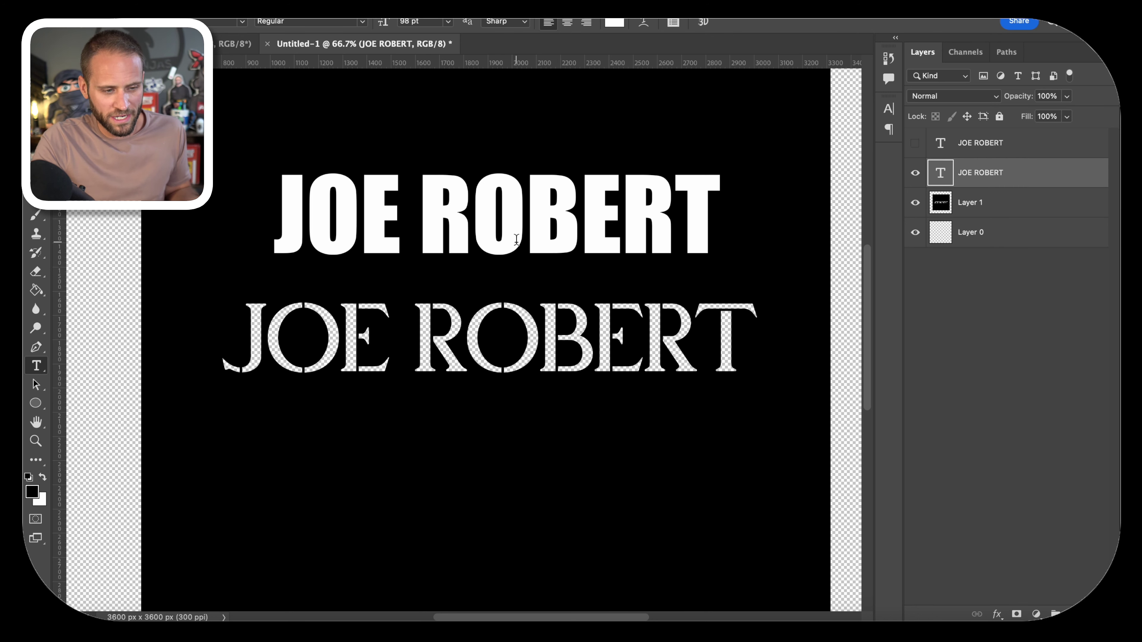
- Switch to the Magic Wand, select the black panel Layer 1, and hide the top name text layer
{"action": "key", "text": "w"}
{"action": "left_click", "coordinate": [980, 202]}
{"action": "left_click", "coordinate": [915, 173]}
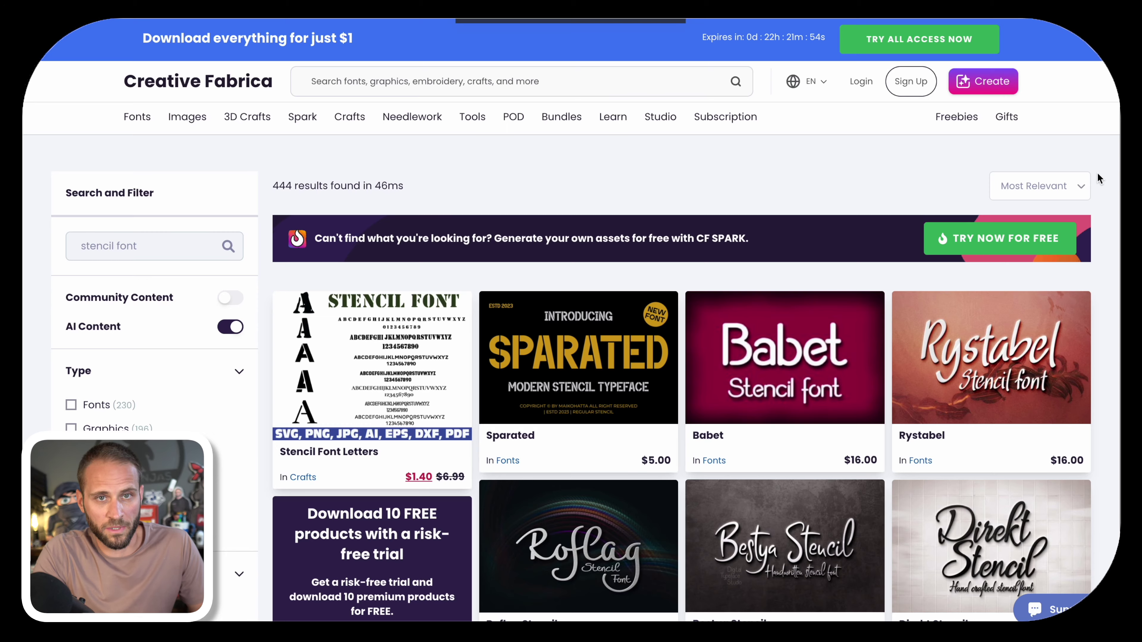
- Scroll further down through the Creative Fabrica stencil font results
{"action": "scroll", "coordinate": [1098, 178], "scroll_direction": "down", "scroll_amount": 5}
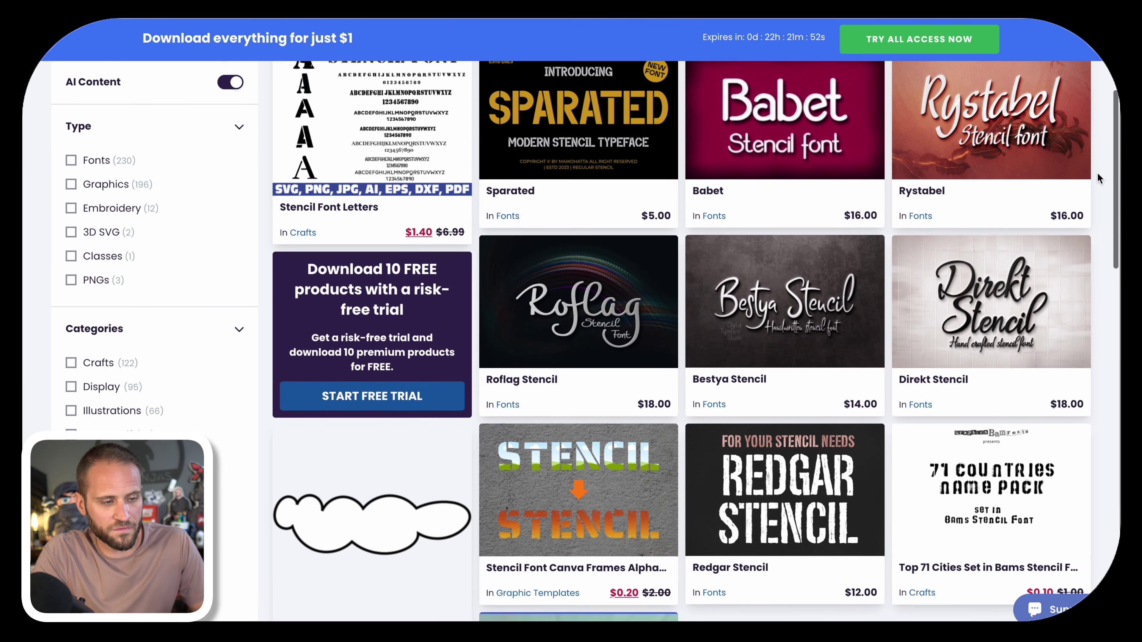
{"action": "scroll", "coordinate": [1097, 173], "scroll_direction": "down", "scroll_amount": 8}
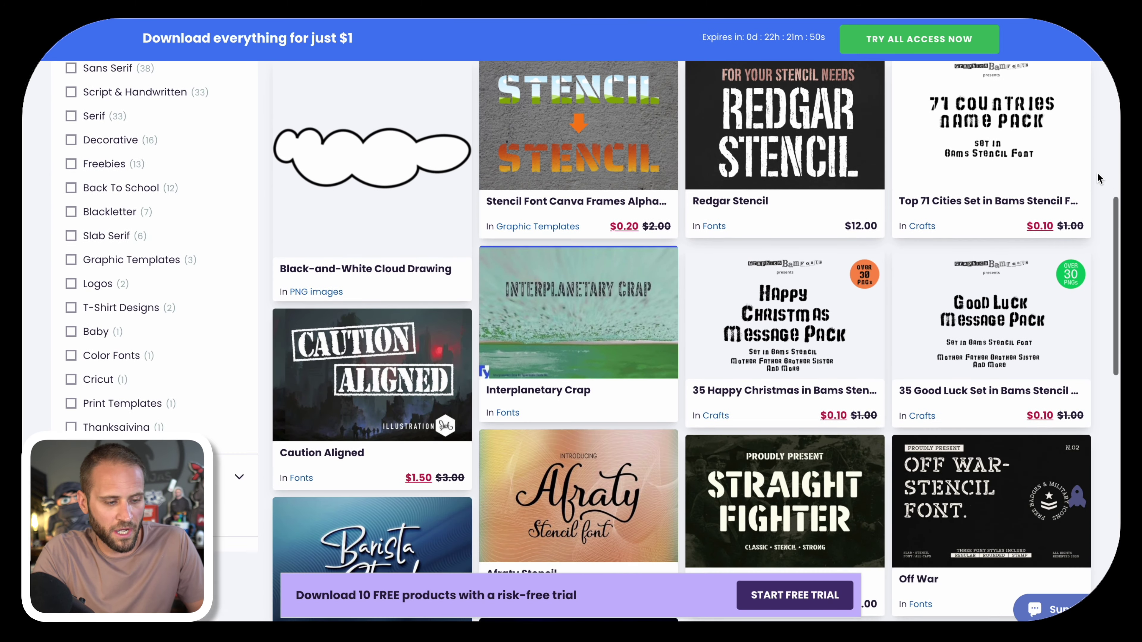
{"action": "scroll", "coordinate": [1097, 178], "scroll_direction": "down", "scroll_amount": 7}
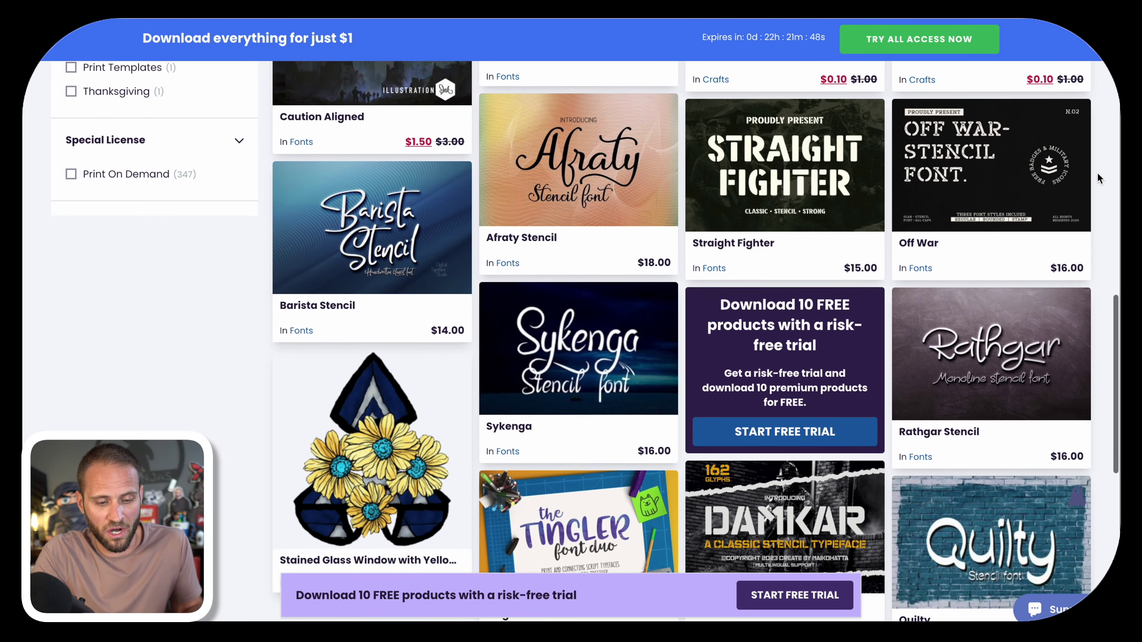
{"action": "scroll", "coordinate": [1097, 178], "scroll_direction": "down", "scroll_amount": 7}
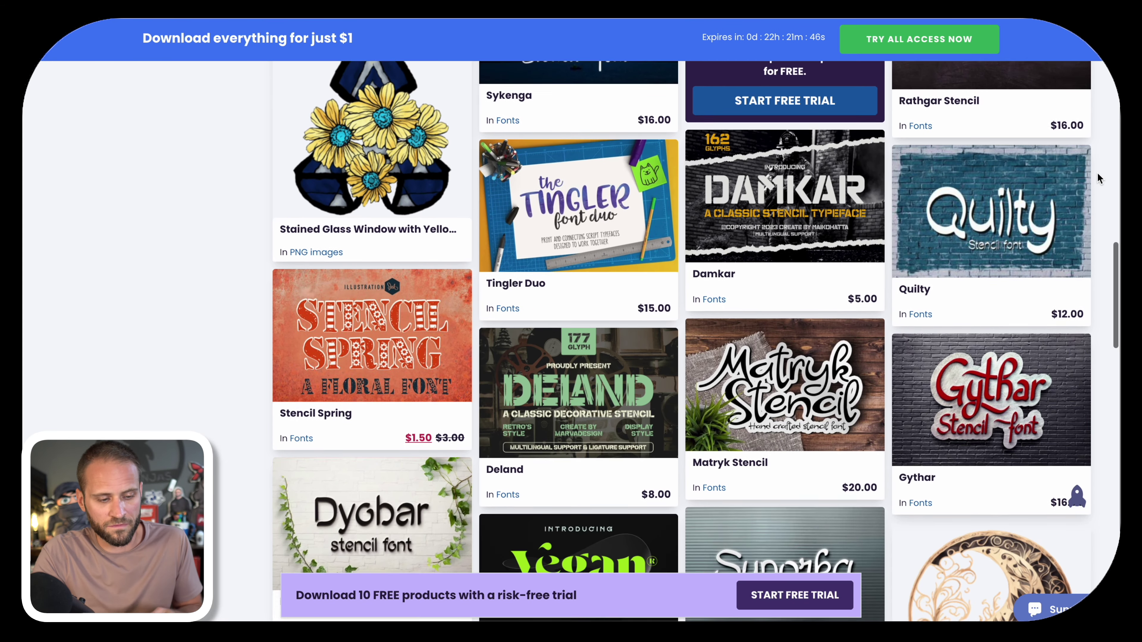
{"action": "scroll", "coordinate": [1097, 178], "scroll_direction": "down", "scroll_amount": 9}
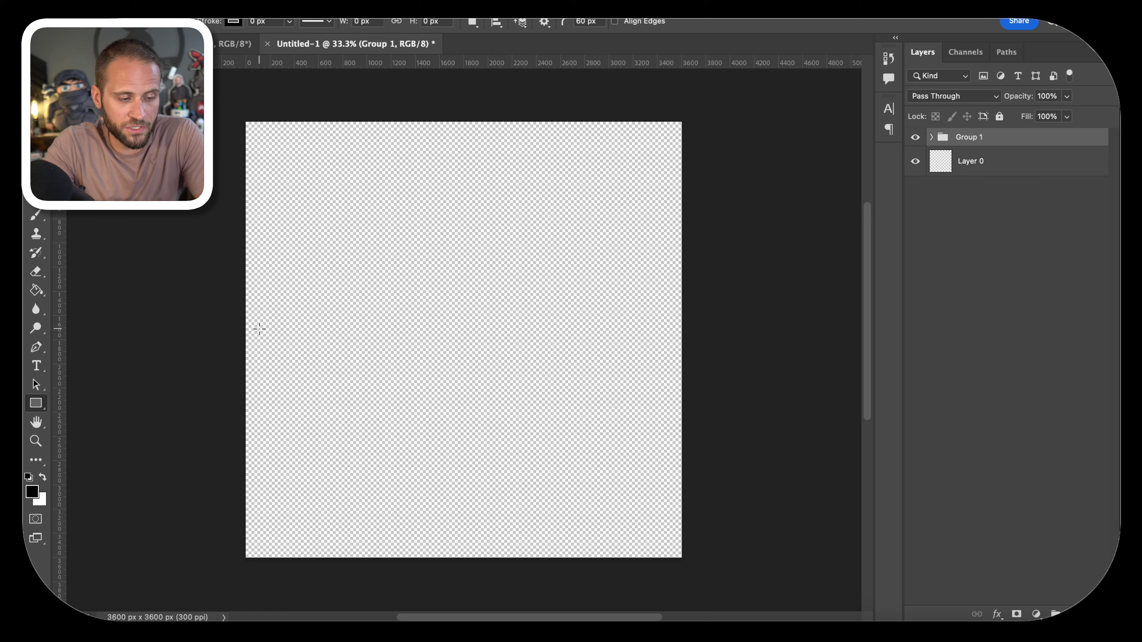
- Draw the long black bar across the canvas and nudge the white circle near its left end
{"action": "left_click_drag", "start_coordinate": [251, 320], "coordinate": [674, 344]}
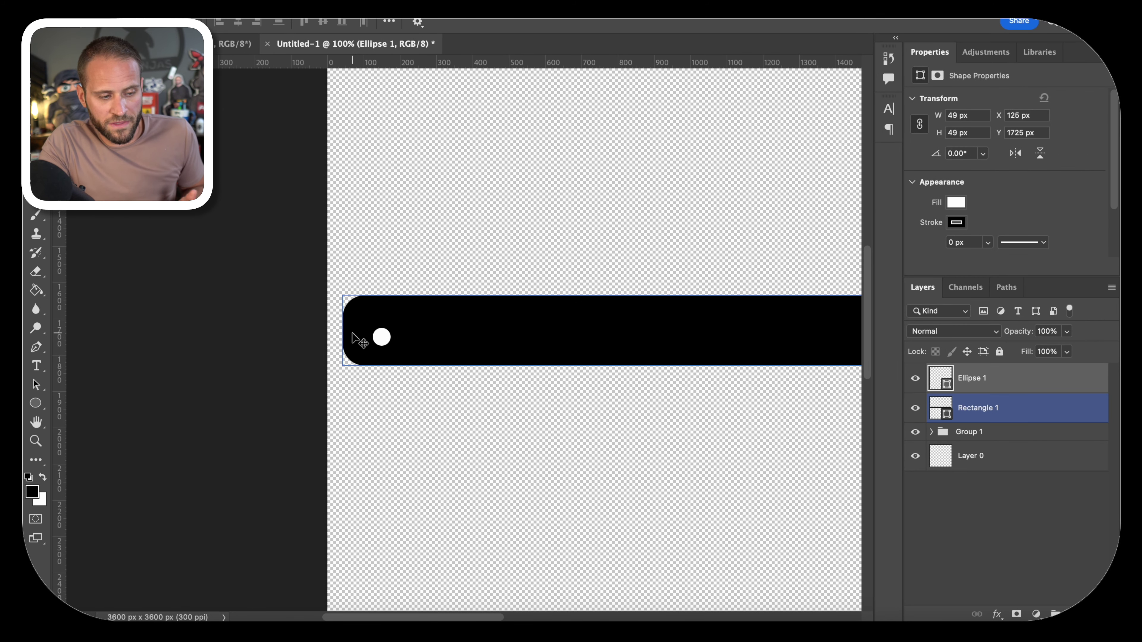
{"action": "key", "text": "shift+Up"}
{"action": "key", "text": "Up"}
{"action": "key", "text": "Up"}
{"action": "key", "text": "Up"}
{"action": "key", "text": "Up"}
{"action": "key", "text": "Up"}
{"action": "key", "text": "shift+Left"}
{"action": "key", "text": "Up"}
{"action": "key", "text": "Up"}
{"action": "key", "text": "Up"}
{"action": "key", "text": "Up"}
{"action": "key", "text": "Up"}
{"action": "key", "text": "Up"}
{"action": "key", "text": "Up"}
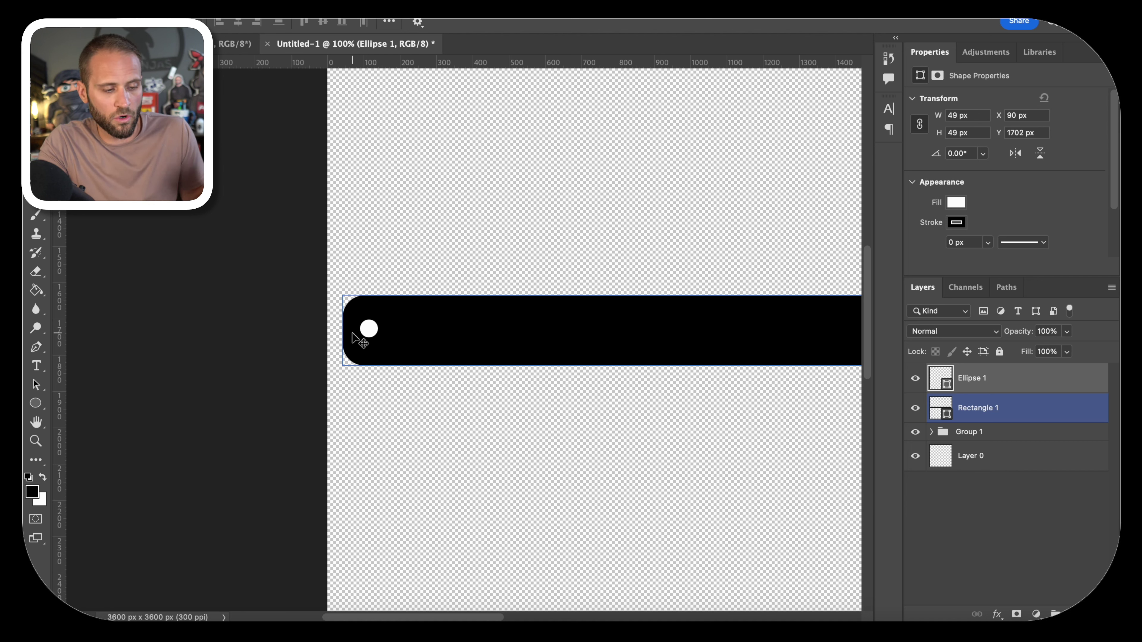
- Duplicate the white circle, move the copy to the bar's right end, and select Rectangle 1
{"action": "key", "text": "super+j"}
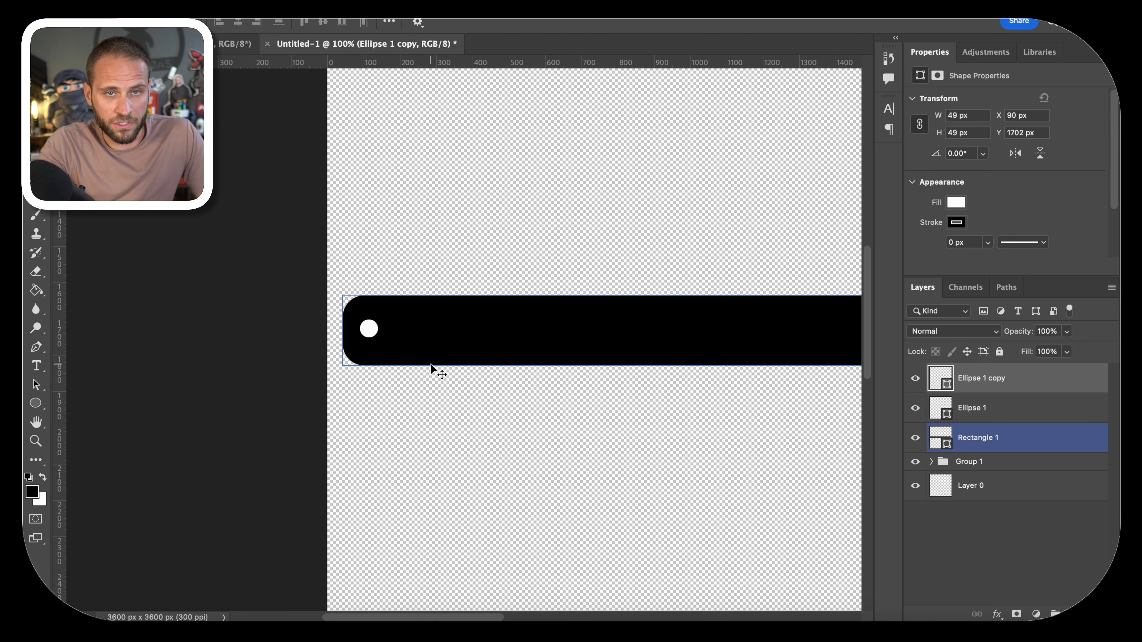
{"action": "left_click_drag", "start_coordinate": [371, 334], "coordinate": [89, 326]}
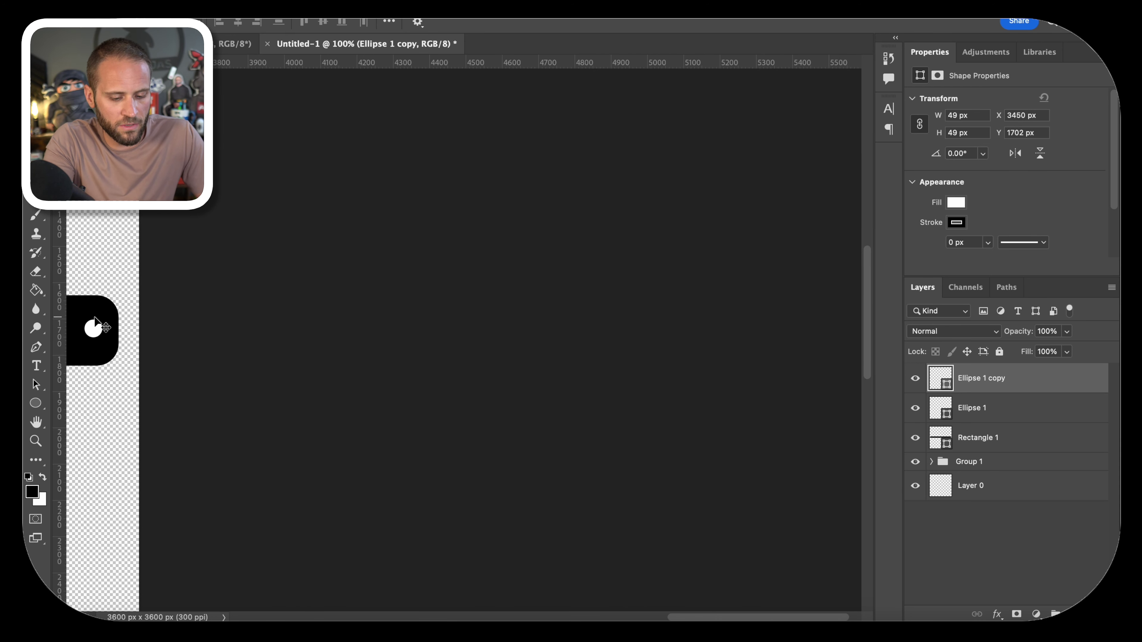
{"action": "scroll", "coordinate": [94, 324], "scroll_direction": "down", "scroll_amount": 4}
{"action": "scroll", "coordinate": [94, 324], "scroll_direction": "left", "scroll_amount": 10}
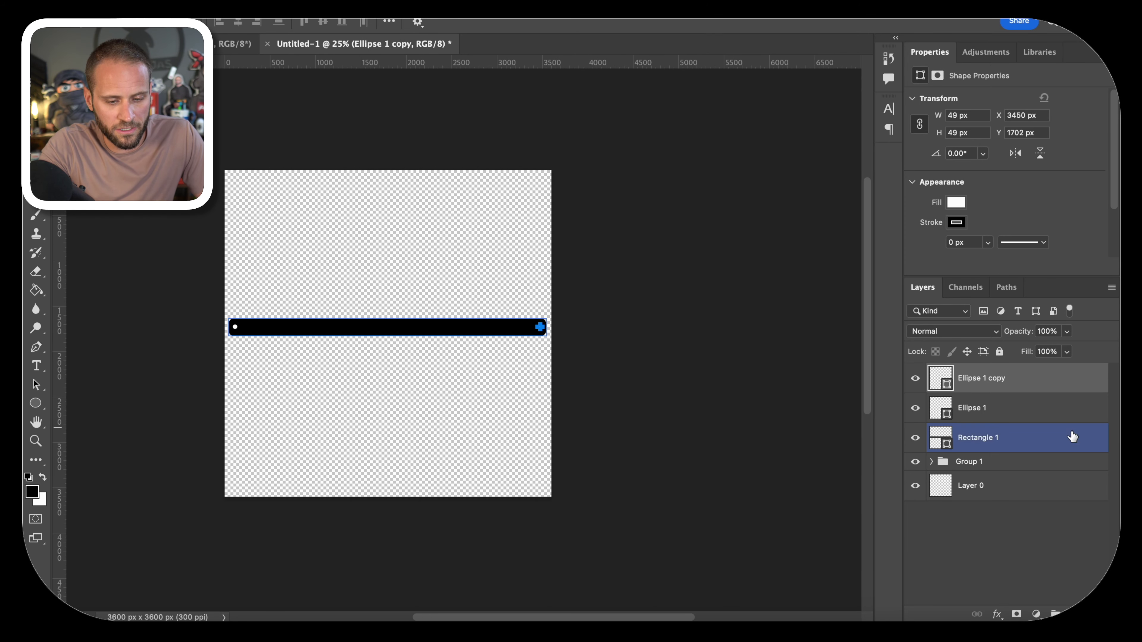
{"action": "left_click", "coordinate": [1066, 438]}
{"action": "key", "text": "super+0"}
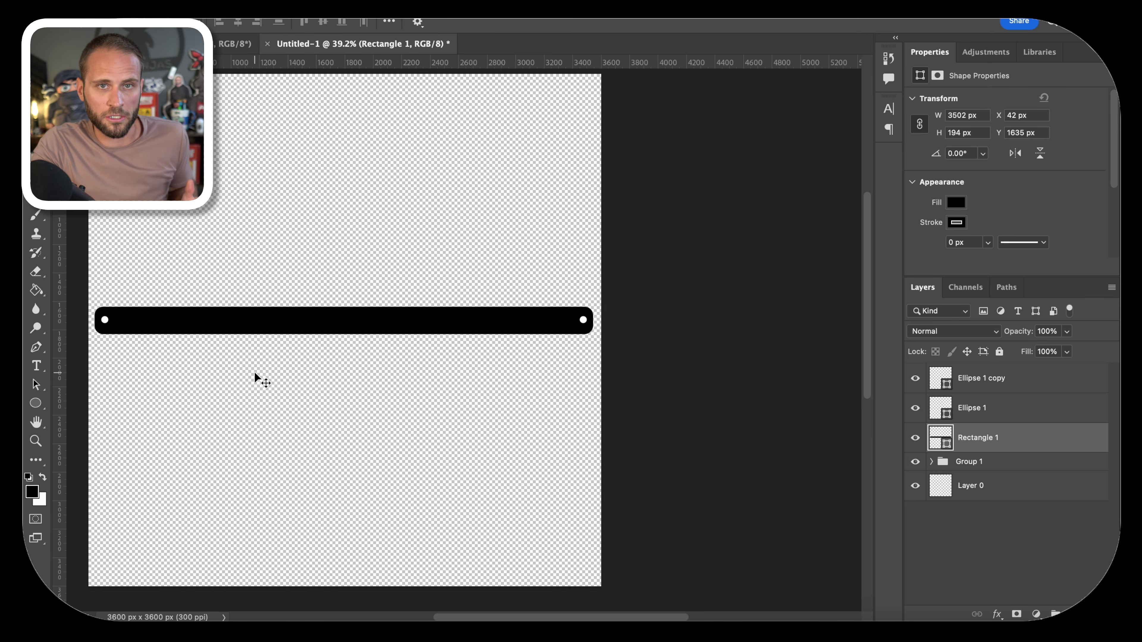
- Select both ellipse layers together and zoom in and out to check the bar's ends
{"action": "left_click", "coordinate": [1033, 378]}
{"action": "left_click", "coordinate": [1040, 406], "text": "shift"}
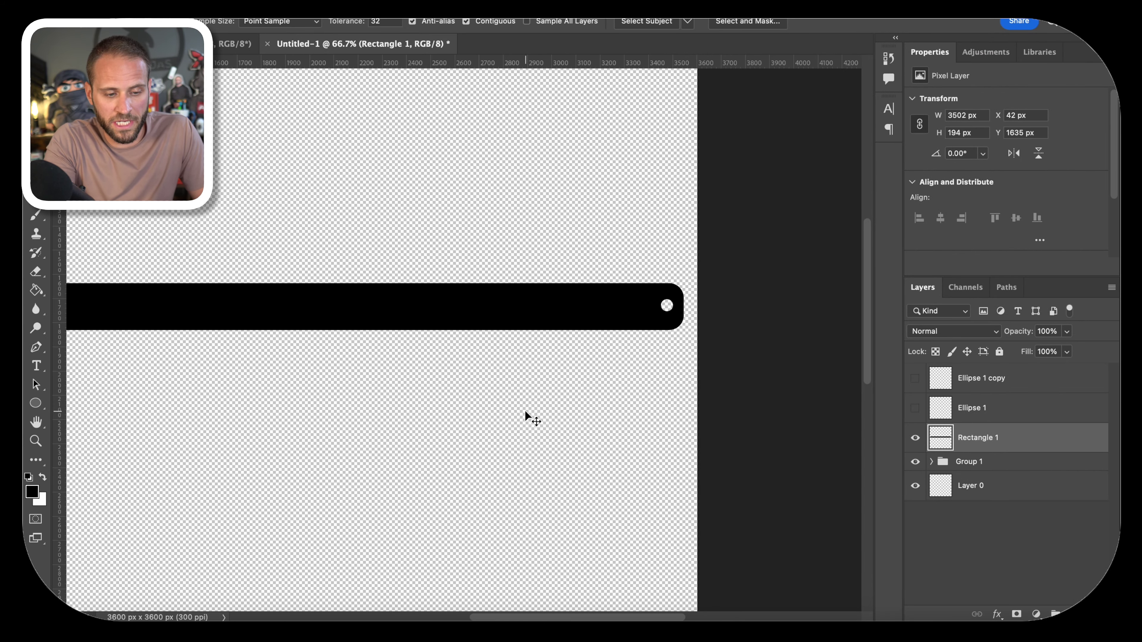
{"action": "key", "text": "ctrl+plus"}
{"action": "scroll", "coordinate": [526, 413], "scroll_direction": "left", "scroll_amount": 15}
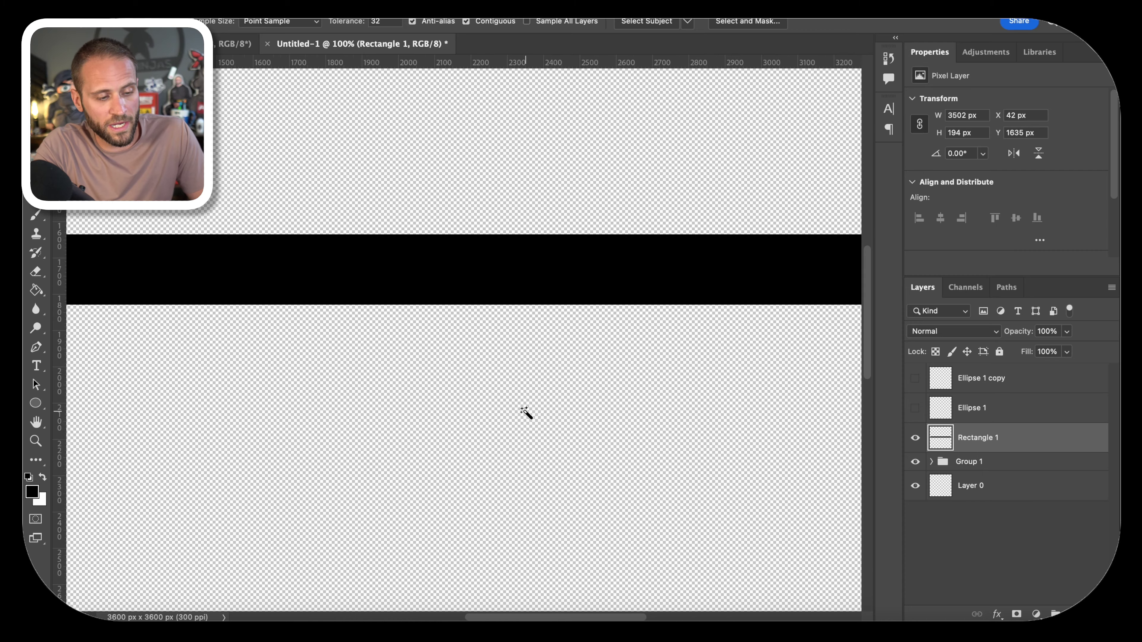
{"action": "key", "text": "ctrl+minus"}
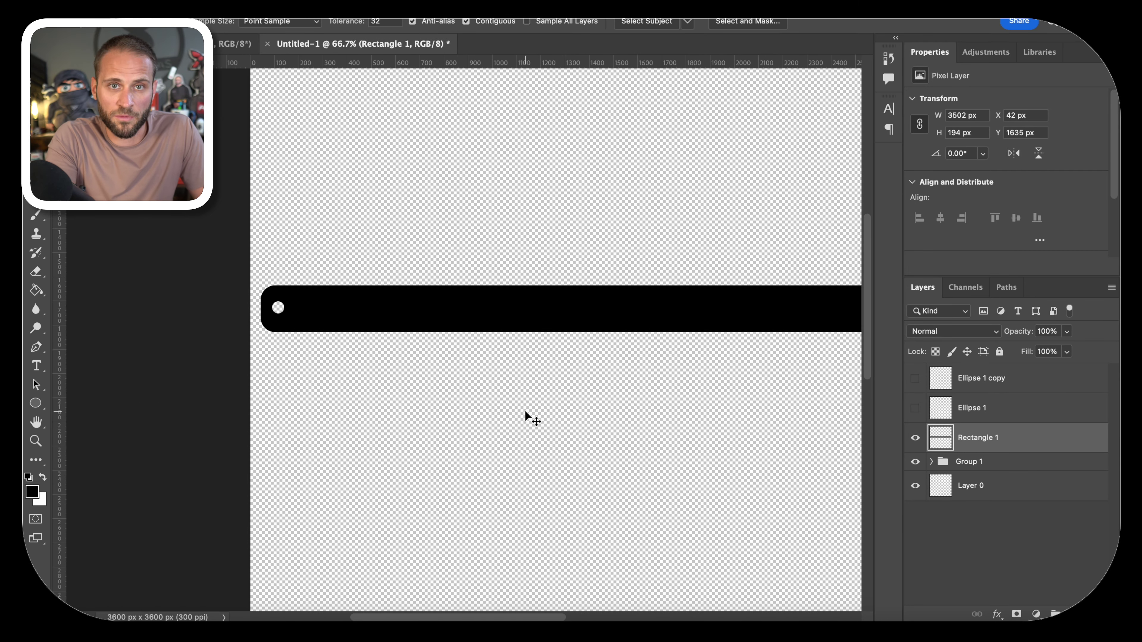
{"action": "key", "text": "ctrl+minus"}
{"action": "scroll", "coordinate": [525, 412], "scroll_direction": "left", "scroll_amount": 5}
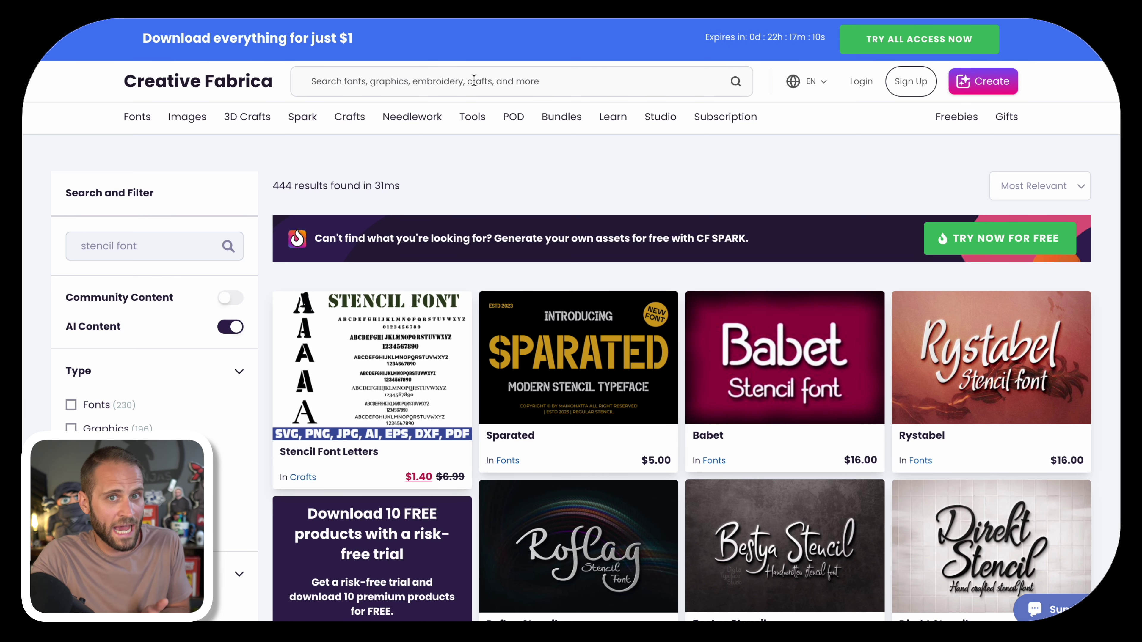
- Search Creative Fabrica for 'mountain bear vector' and scroll through the results
{"action": "left_click", "coordinate": [474, 80]}
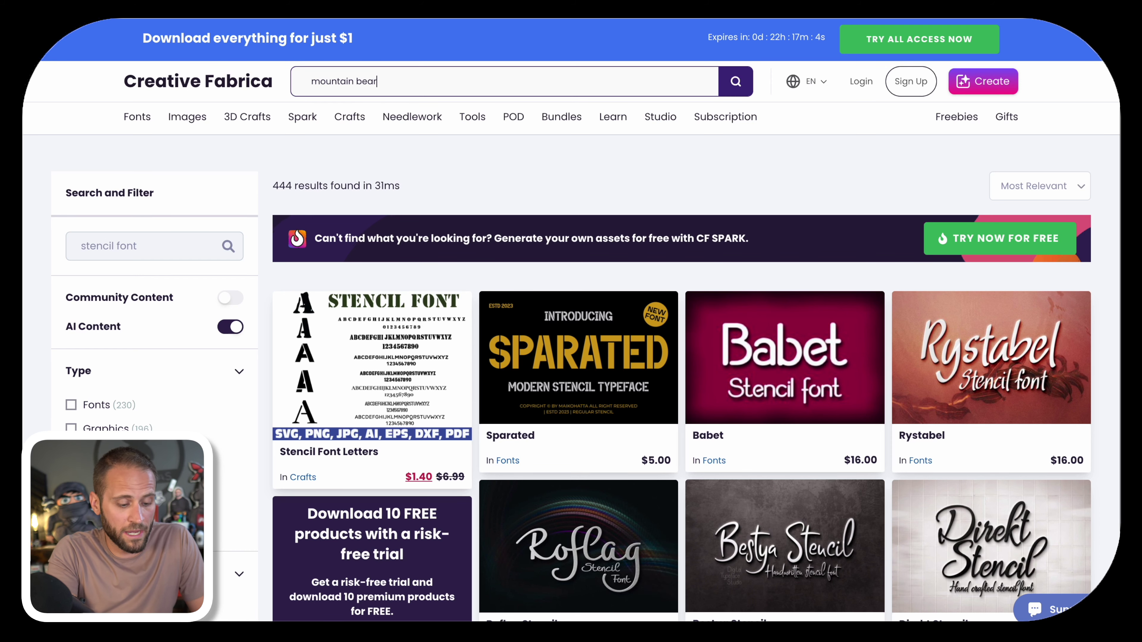
{"action": "type", "text": "mountain bear vector"}
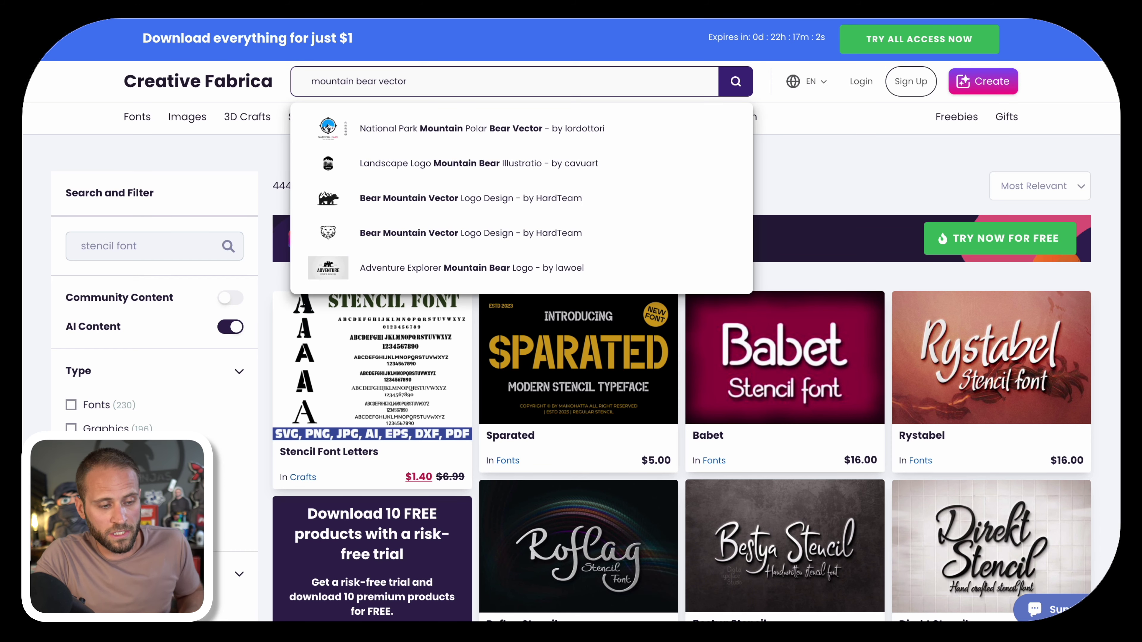
{"action": "key", "text": "Return"}
{"action": "scroll", "coordinate": [900, 192], "scroll_direction": "down", "scroll_amount": 6}
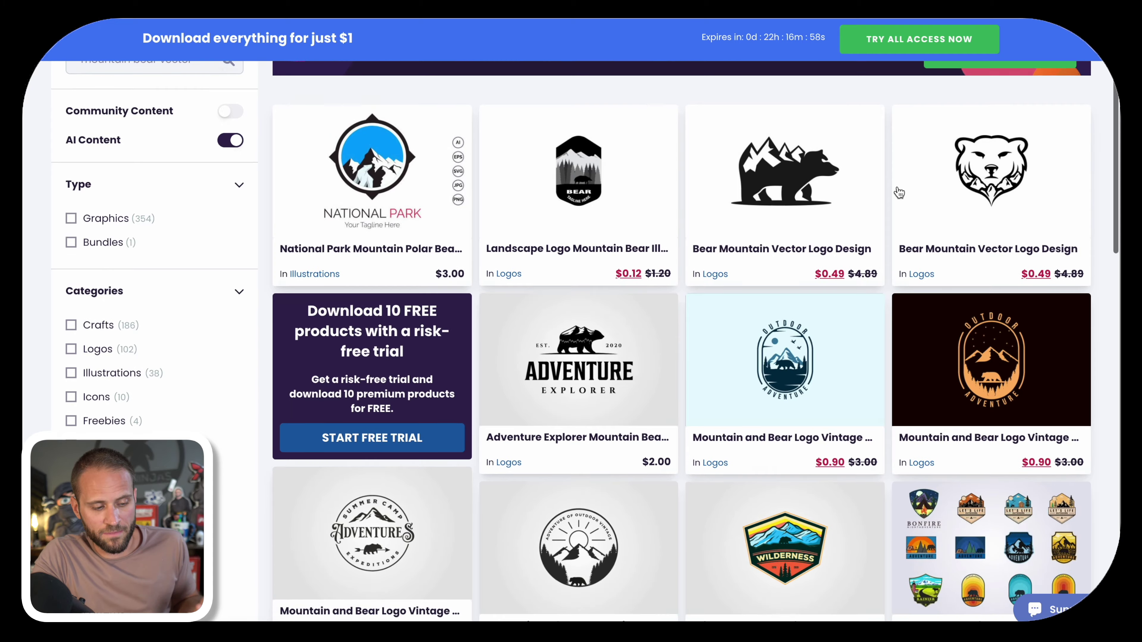
{"action": "scroll", "coordinate": [899, 192], "scroll_direction": "down", "scroll_amount": 10}
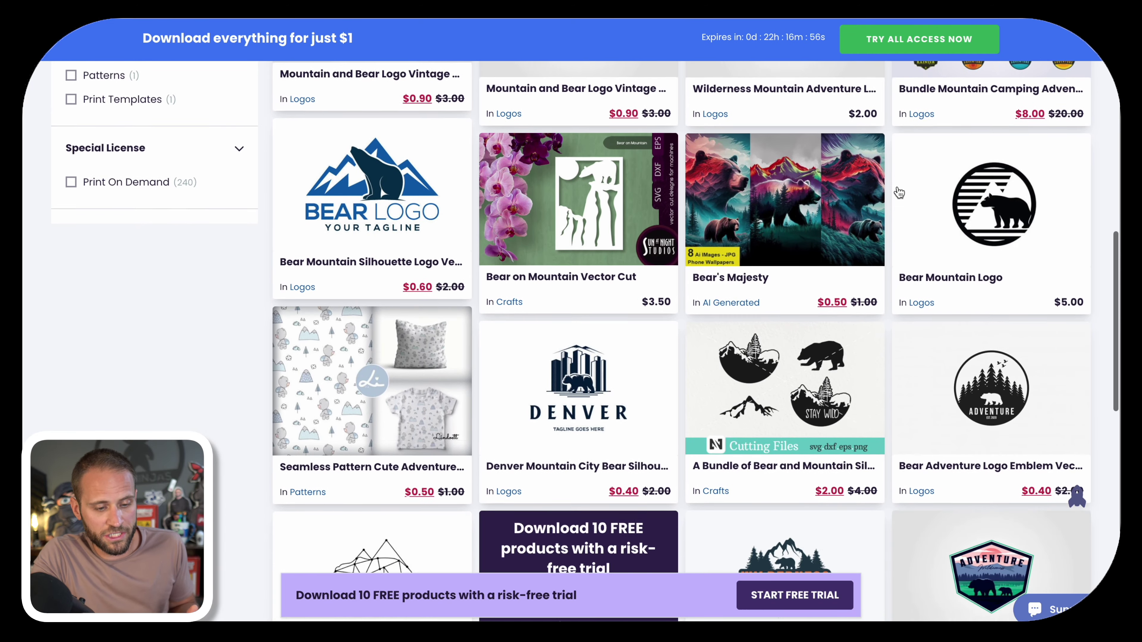
{"action": "scroll", "coordinate": [900, 192], "scroll_direction": "down", "scroll_amount": 6}
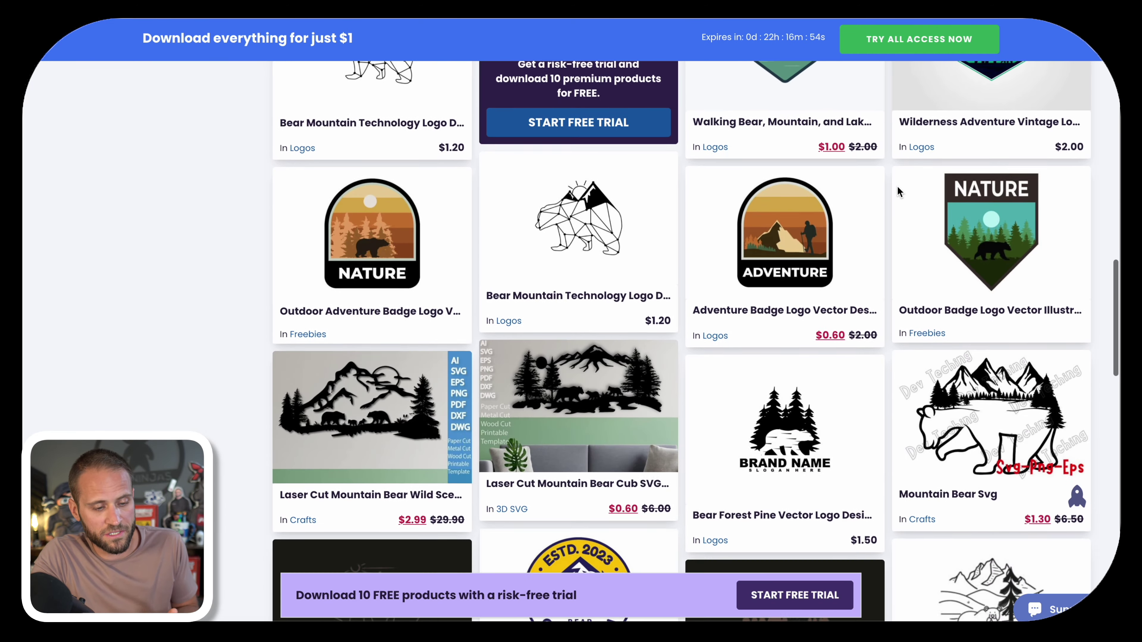
{"action": "scroll", "coordinate": [897, 192], "scroll_direction": "down", "scroll_amount": 10}
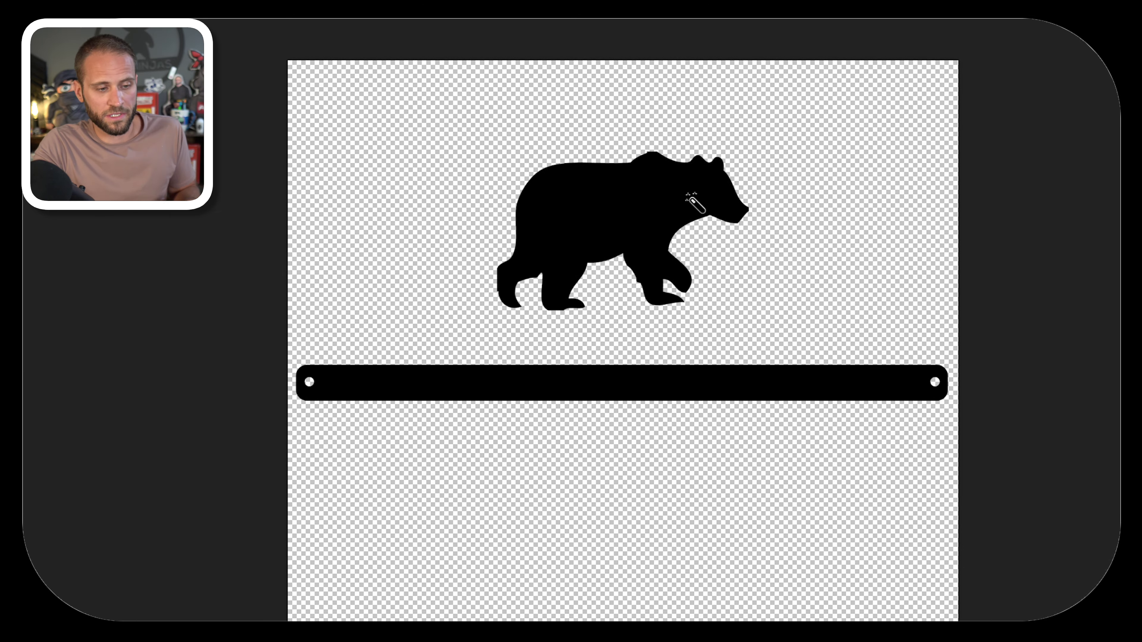
- Move the bear silhouette down-left so it stands on the bar's left end
{"action": "key", "text": "ctrl+t"}
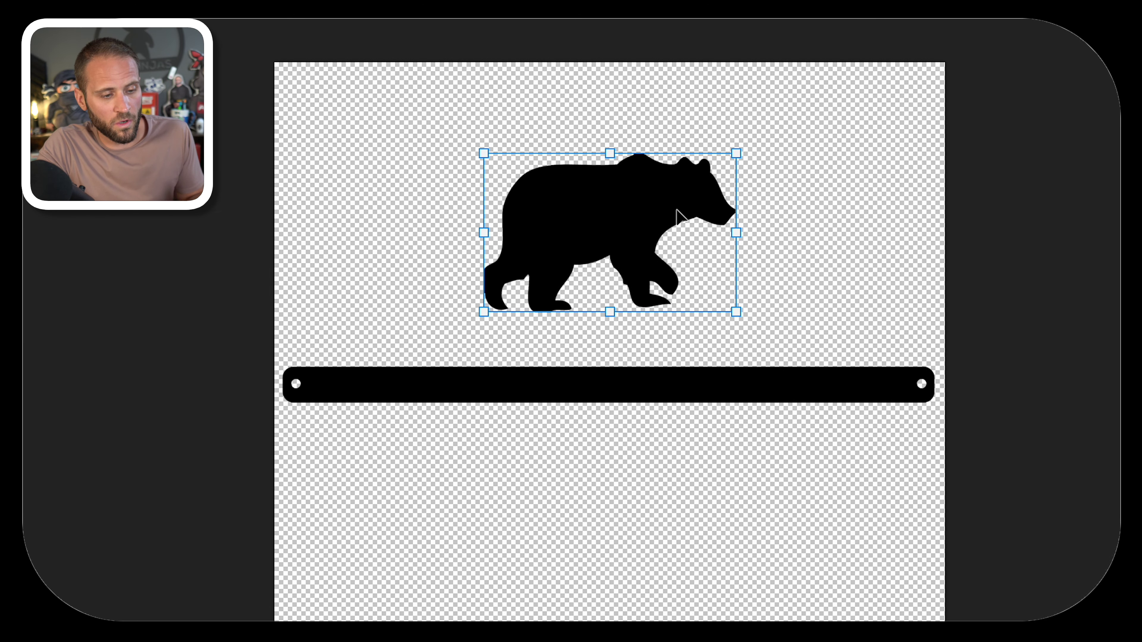
{"action": "left_click_drag", "start_coordinate": [681, 207], "coordinate": [507, 266]}
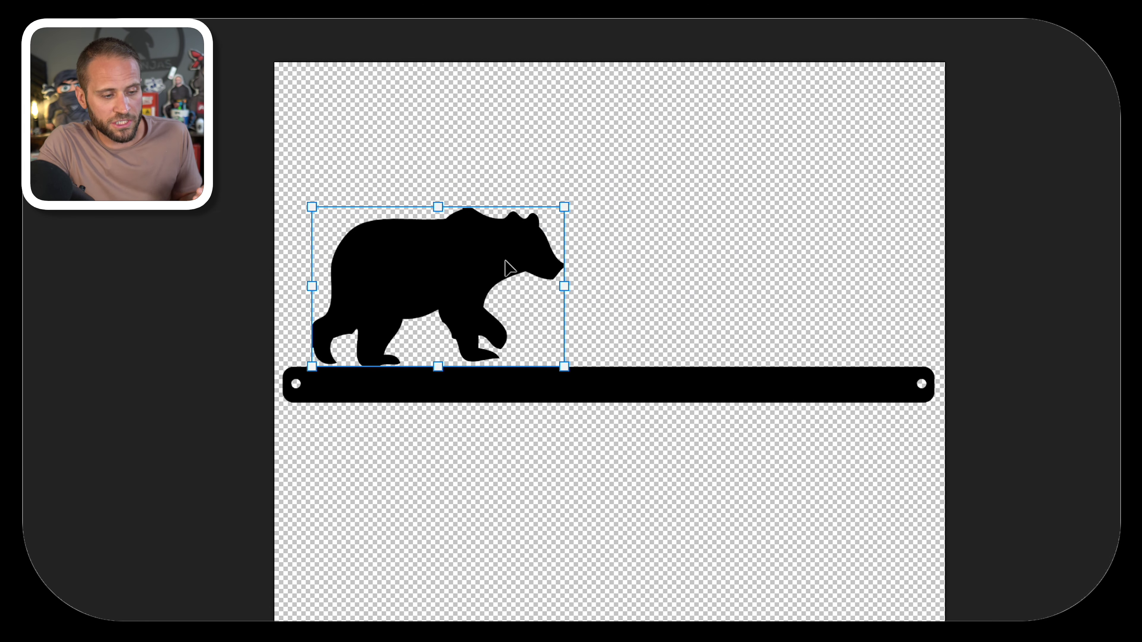
{"action": "key", "text": "Return"}
{"action": "key", "text": "w"}
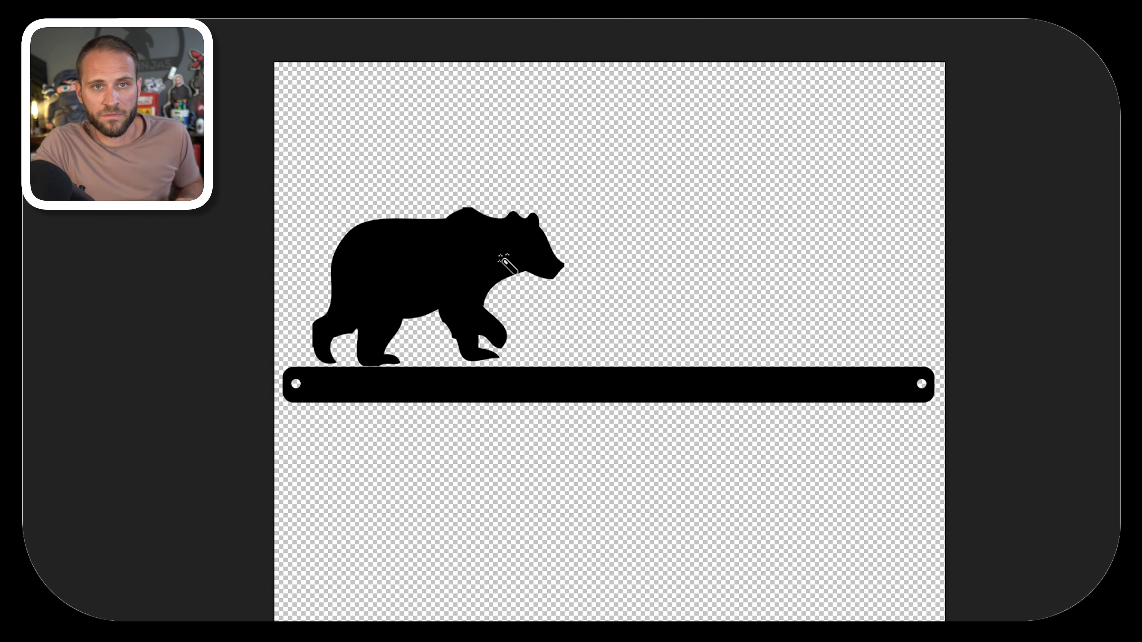
{"action": "key", "text": "v"}
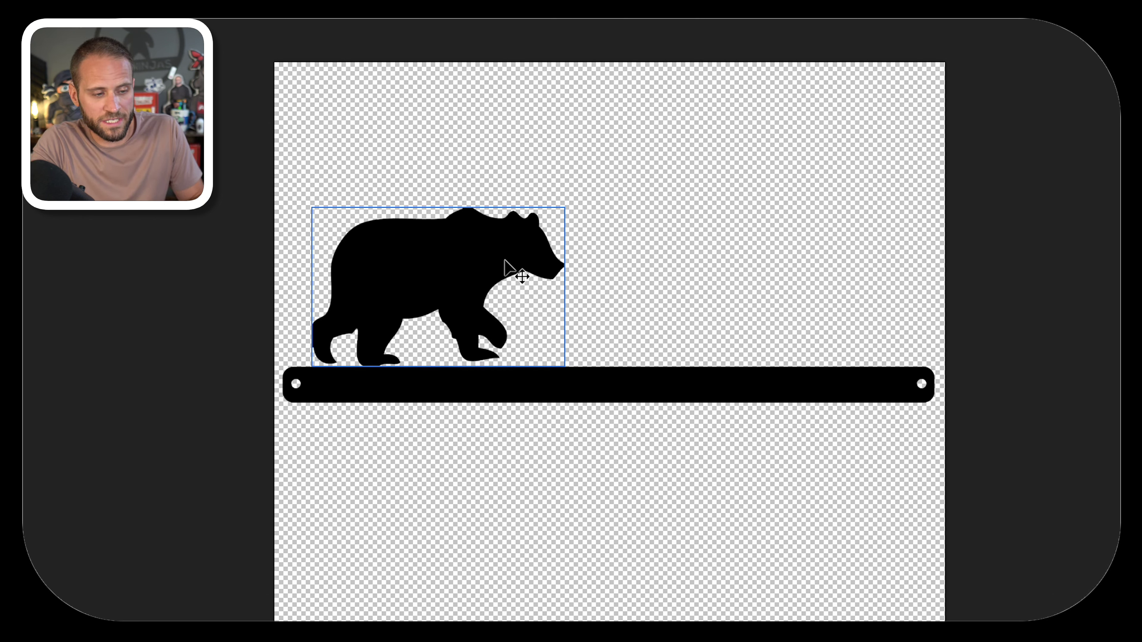
{"action": "key", "text": "Up"}
{"action": "key", "text": "Up"}
{"action": "key", "text": "Up"}
{"action": "key", "text": "Up"}
{"action": "key", "text": "Up"}
{"action": "key", "text": "Up"}
{"action": "key", "text": "Up"}
{"action": "key", "text": "Up"}
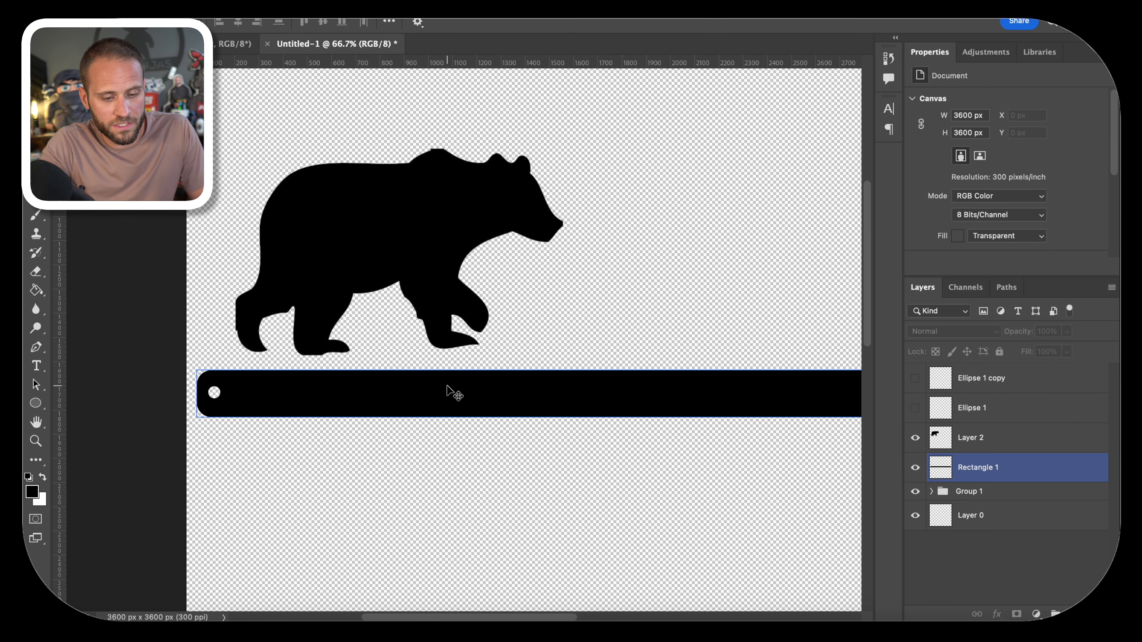
- Nudge the bear layer down onto the bar, then check it at 100% and fit-to-screen
{"action": "left_click", "coordinate": [1032, 432]}
{"action": "key", "text": "Down"}
{"action": "key", "text": "Down"}
{"action": "key", "text": "Down"}
{"action": "key", "text": "Down"}
{"action": "key", "text": "Down"}
{"action": "key", "text": "Down"}
{"action": "key", "text": "Down"}
{"action": "key", "text": "Down"}
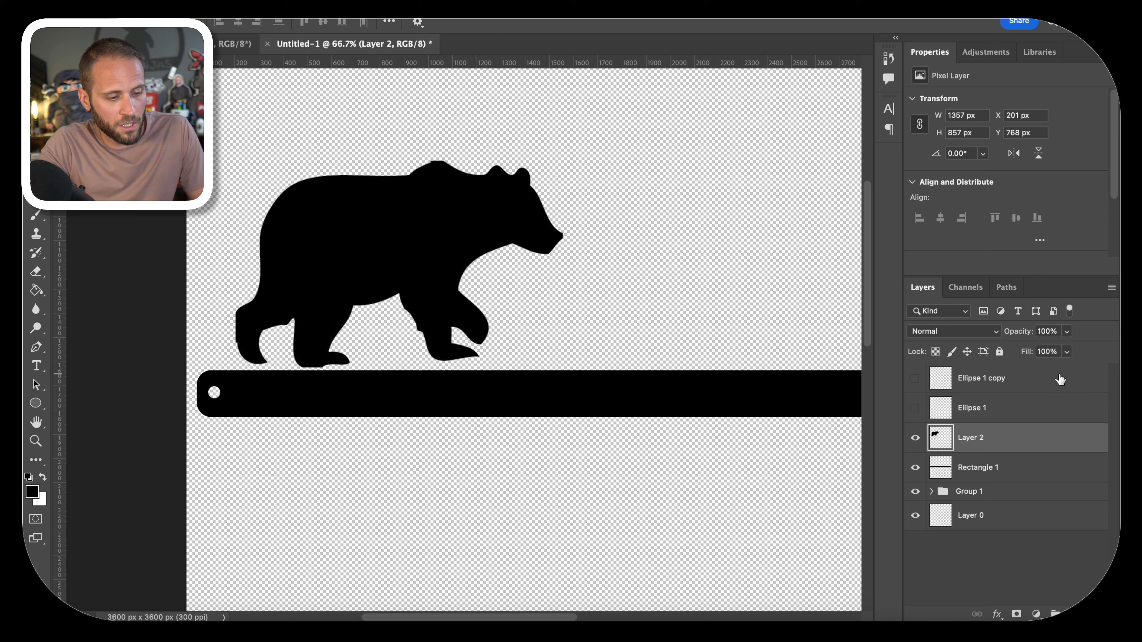
{"action": "key", "text": "Down"}
{"action": "key", "text": "Down"}
{"action": "key", "text": "Down"}
{"action": "key", "text": "Down"}
{"action": "key", "text": "Down"}
{"action": "key", "text": "Down"}
{"action": "key", "text": "Down"}
{"action": "key", "text": "Down"}
{"action": "key", "text": "Down"}
{"action": "key", "text": "Down"}
{"action": "key", "text": "Down"}
{"action": "key", "text": "Down"}
{"action": "key", "text": "Down"}
{"action": "key", "text": "Down"}
{"action": "key", "text": "Down"}
{"action": "key", "text": "Down"}
{"action": "key", "text": "Down"}
{"action": "key", "text": "Down"}
{"action": "key", "text": "Down"}
{"action": "key", "text": "Down"}
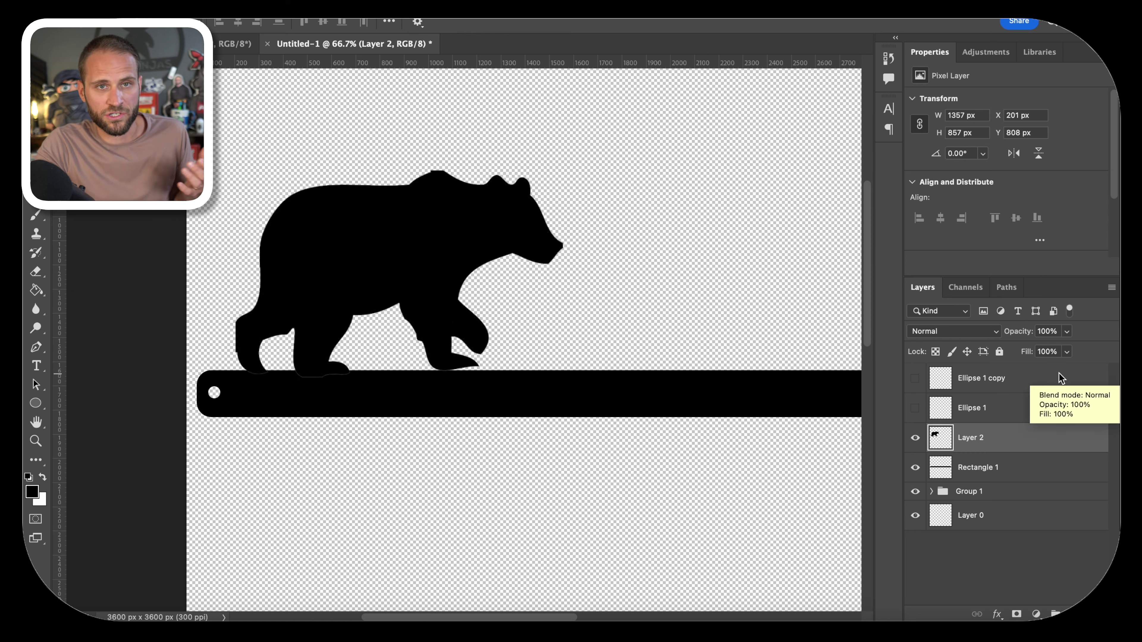
{"action": "scroll", "coordinate": [423, 408], "scroll_direction": "up", "scroll_amount": 3}
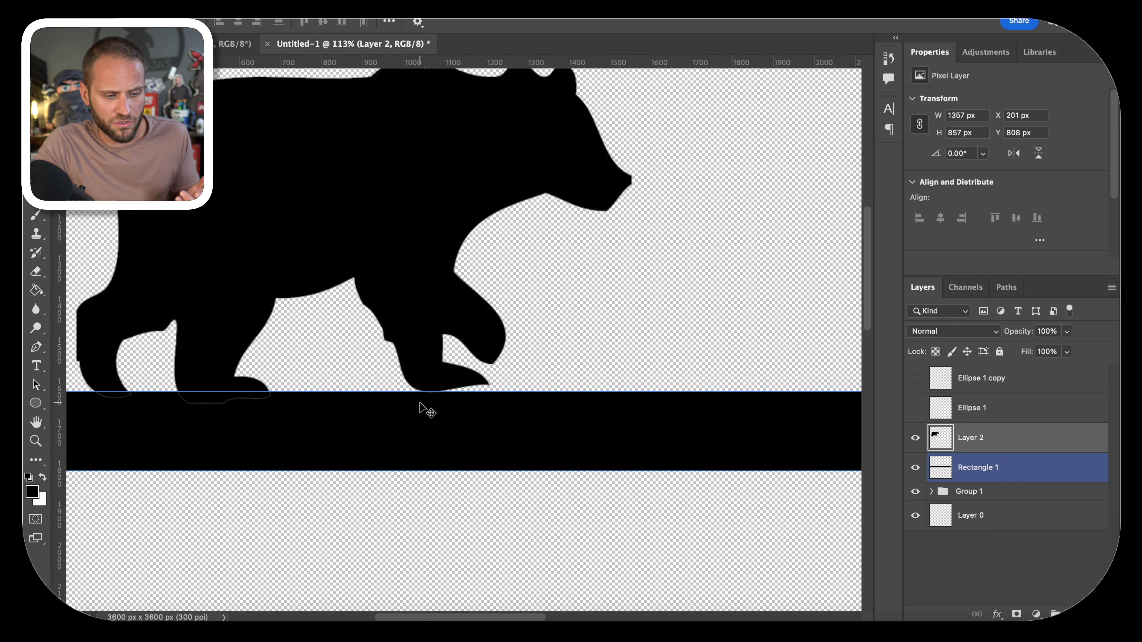
{"action": "scroll", "coordinate": [423, 407], "scroll_direction": "up", "scroll_amount": 2}
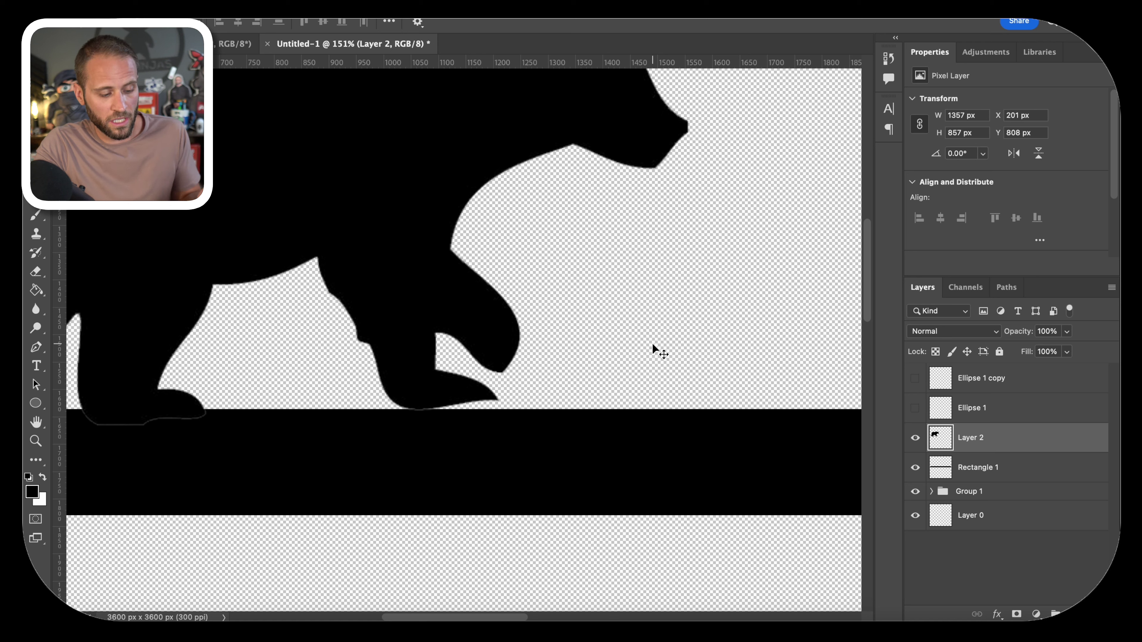
{"action": "key", "text": "shift+Down"}
{"action": "key", "text": "shift+Down"}
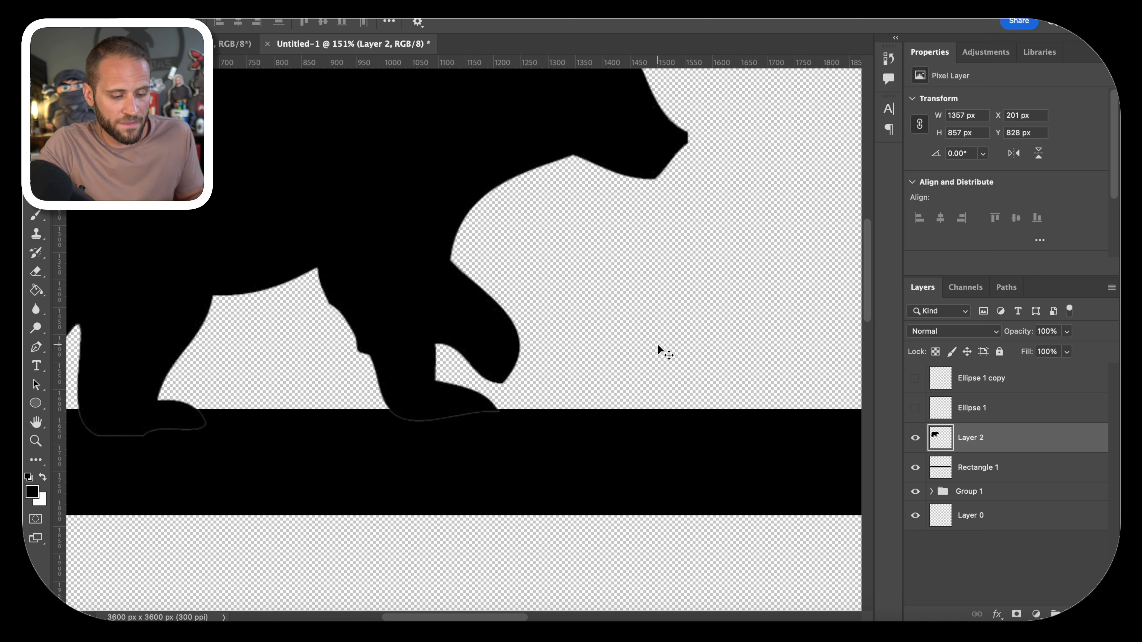
{"action": "key", "text": "super+1"}
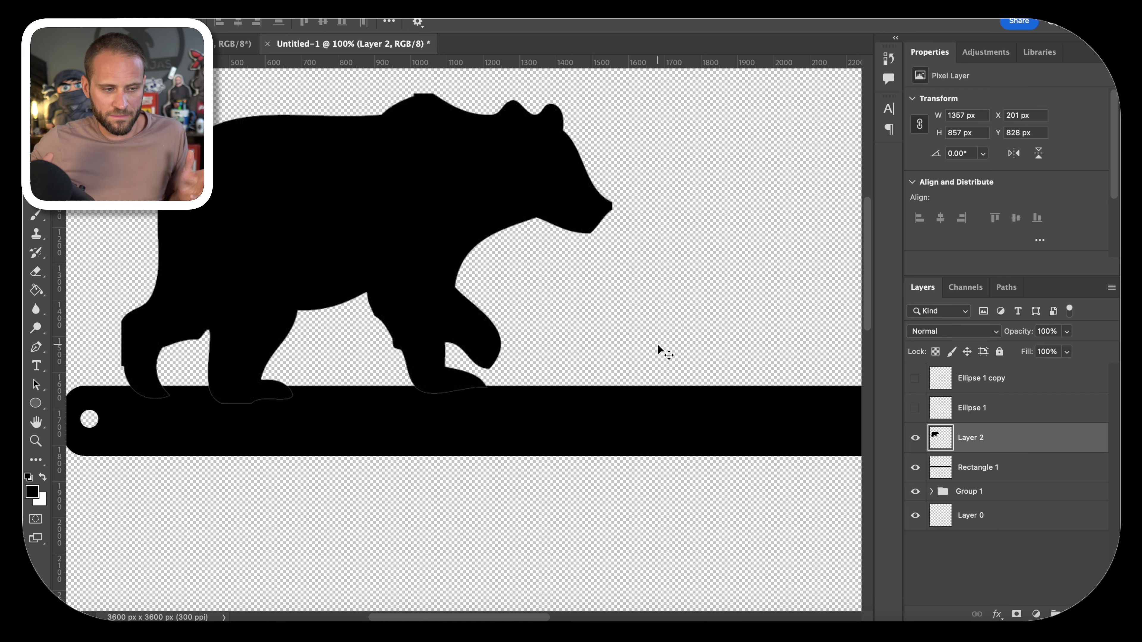
{"action": "key", "text": "super+minus"}
{"action": "key", "text": "super+minus"}
{"action": "key", "text": "super+minus"}
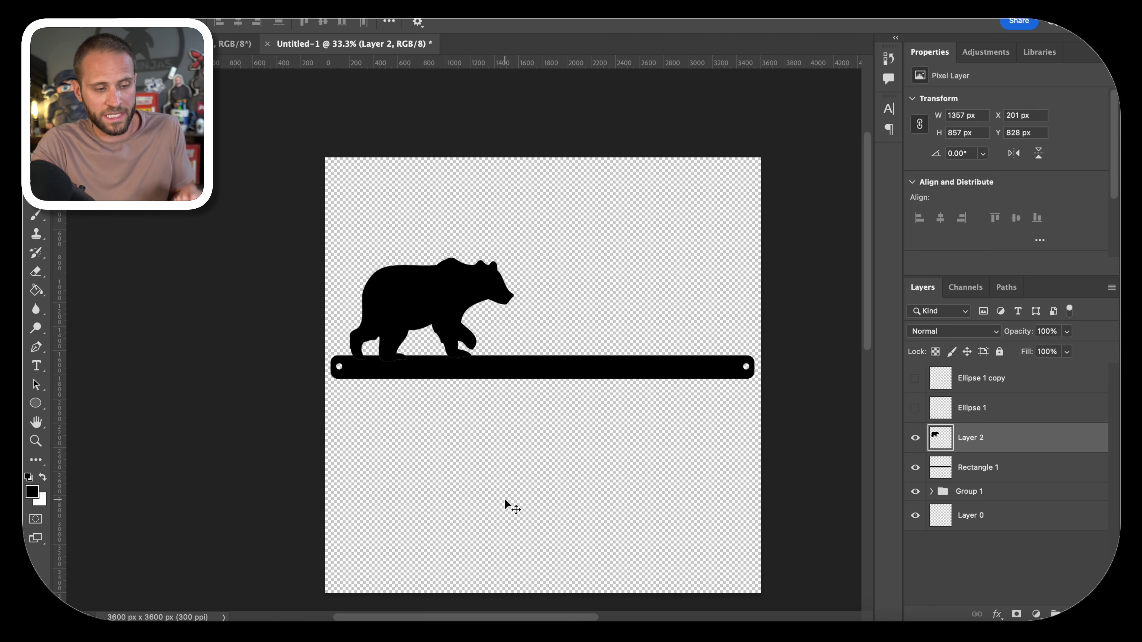
- Add the text '1137' below the bar in black (#000000)
{"action": "key", "text": "t"}
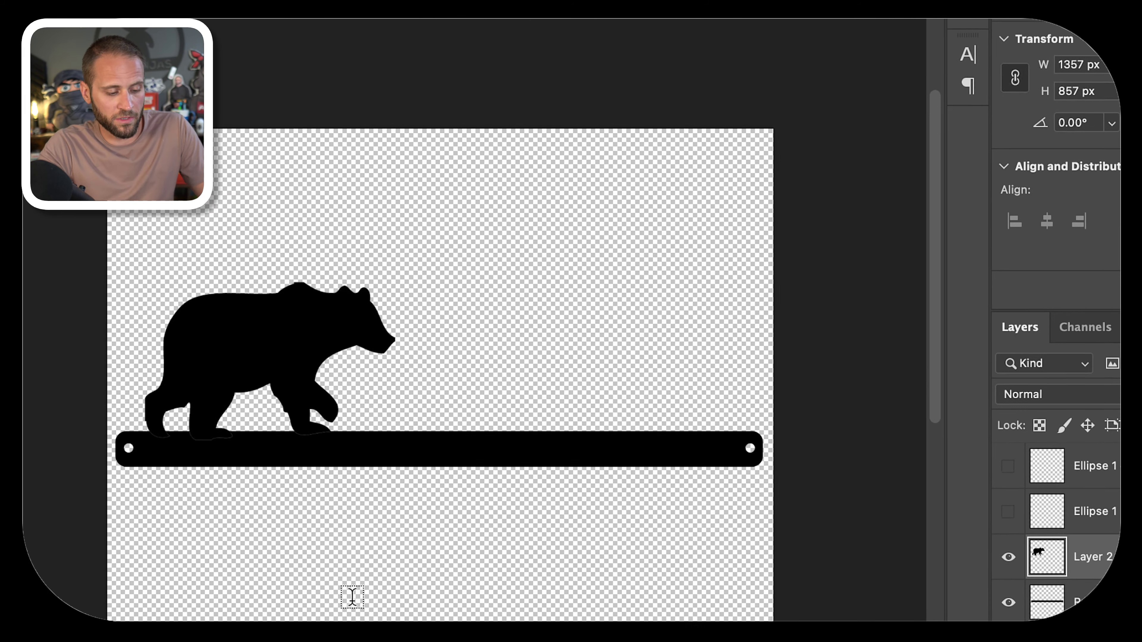
{"action": "left_click", "coordinate": [484, 464]}
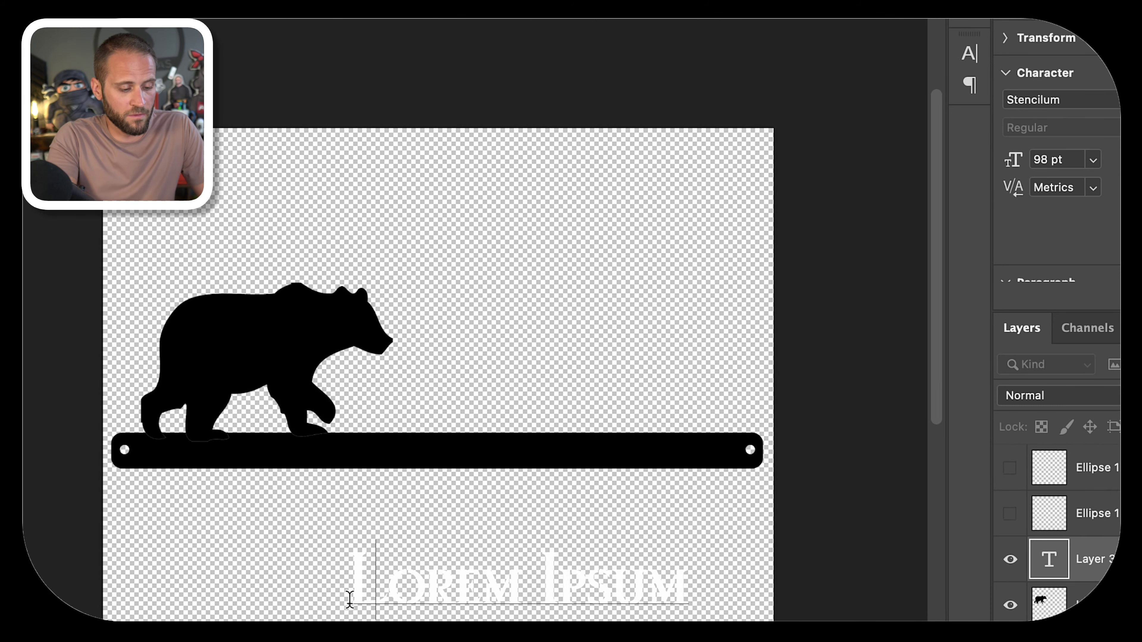
{"action": "type", "text": "1137"}
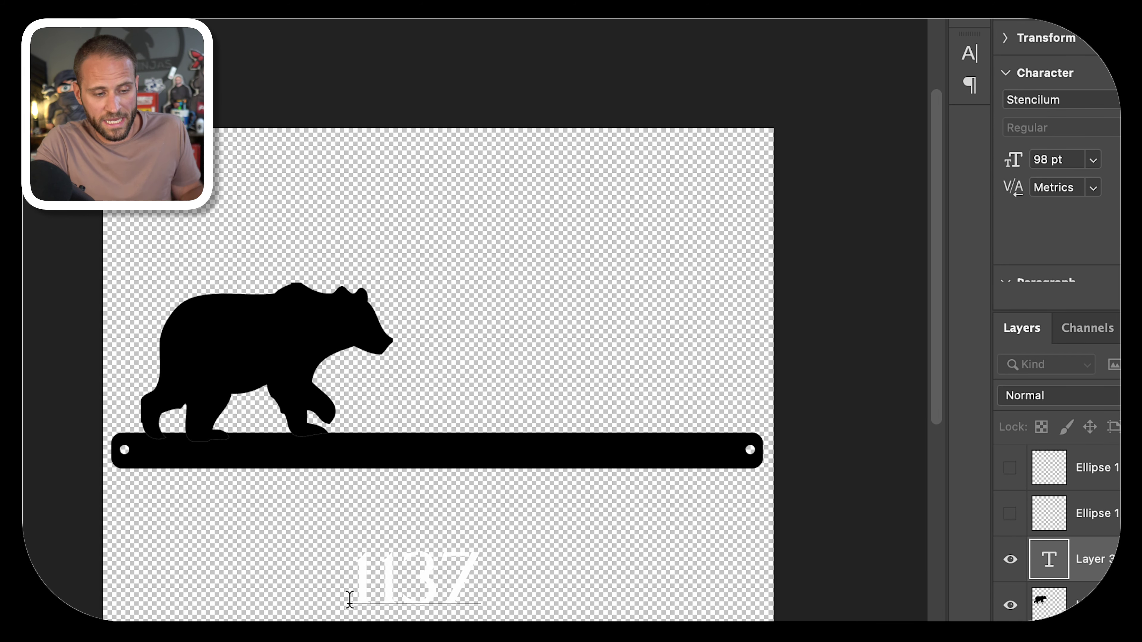
{"action": "left_click_drag", "start_coordinate": [803, 202], "coordinate": [597, 365]}
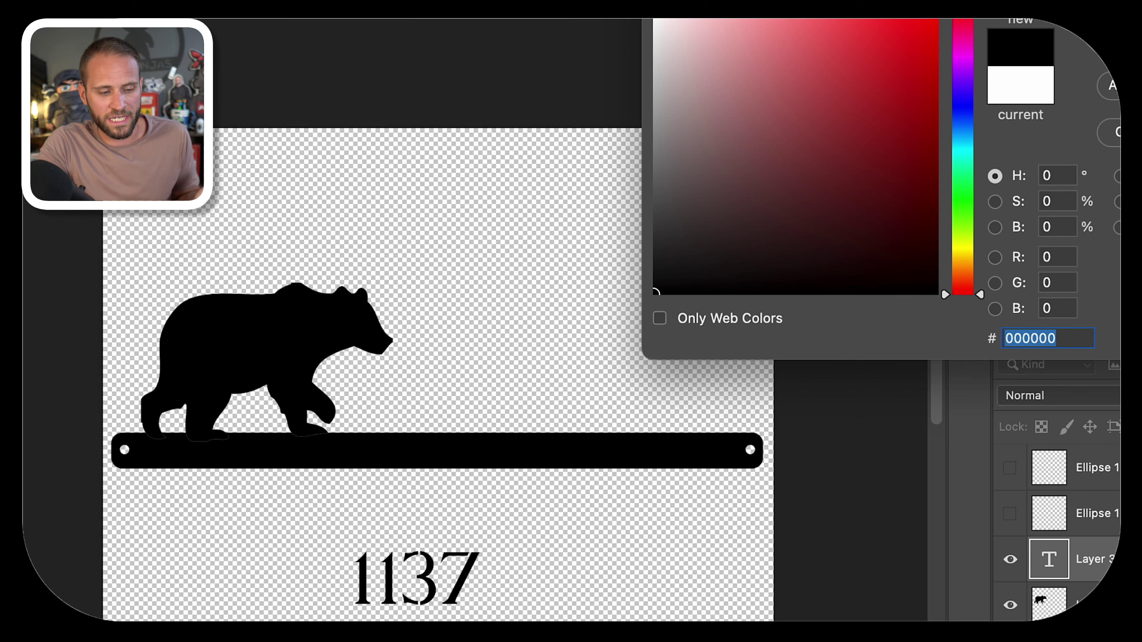
{"action": "key", "text": "Return"}
{"action": "key", "text": "Escape"}
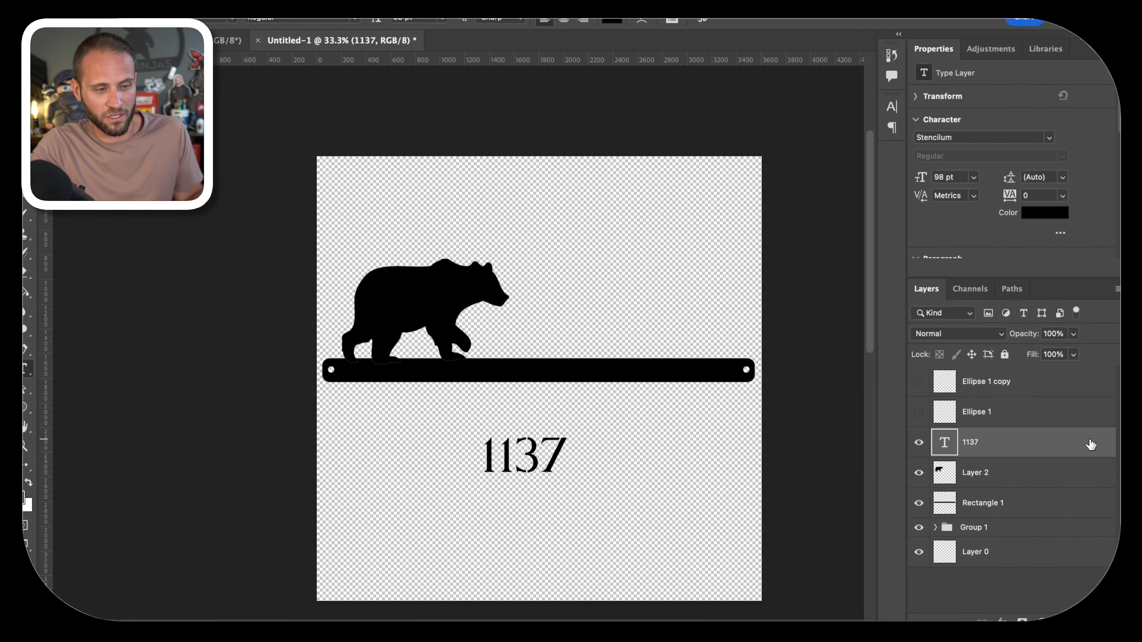
{"action": "scroll", "coordinate": [515, 393], "scroll_direction": "up", "scroll_amount": 3}
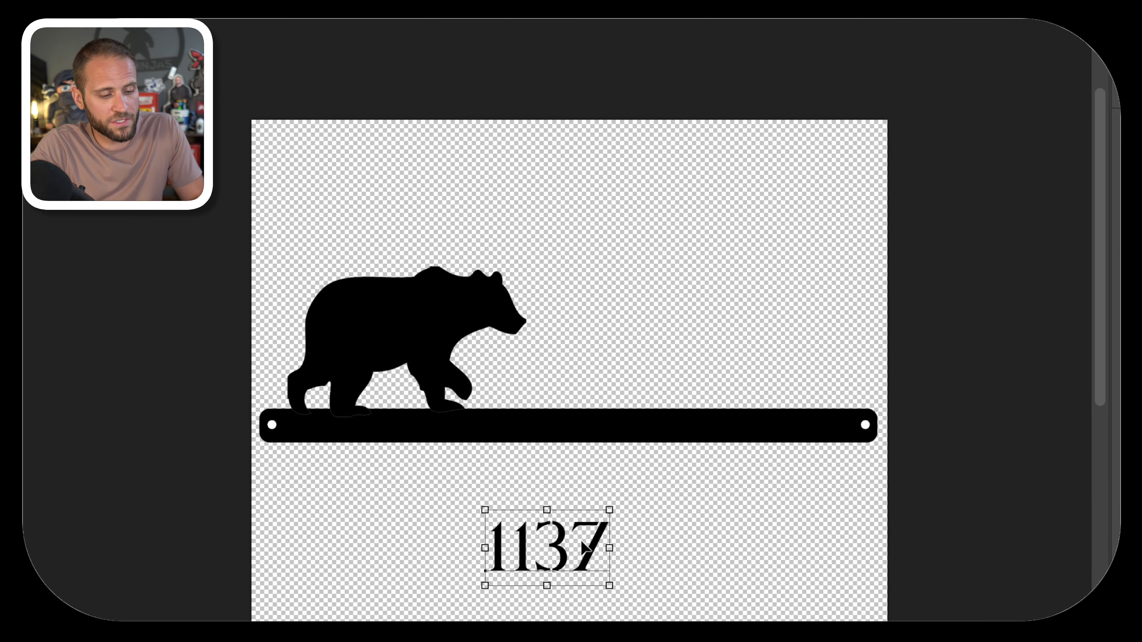
- Set 1137 in Times New Roman Bold with tighter tracking of -20
{"action": "double_click", "coordinate": [528, 461]}
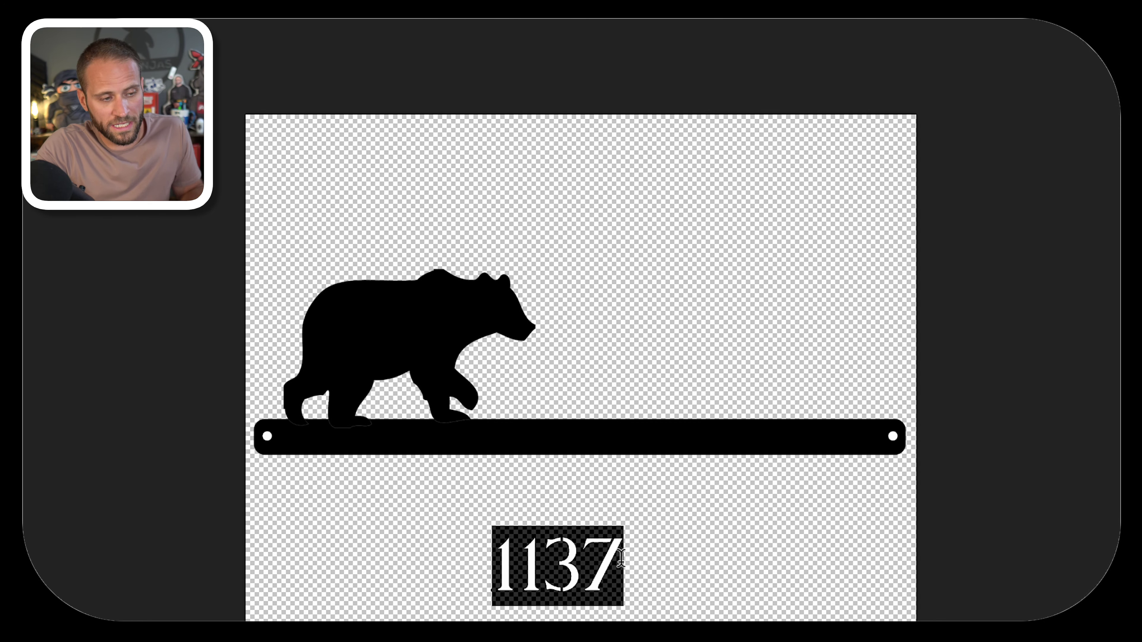
{"action": "left_click", "coordinate": [236, 51]}
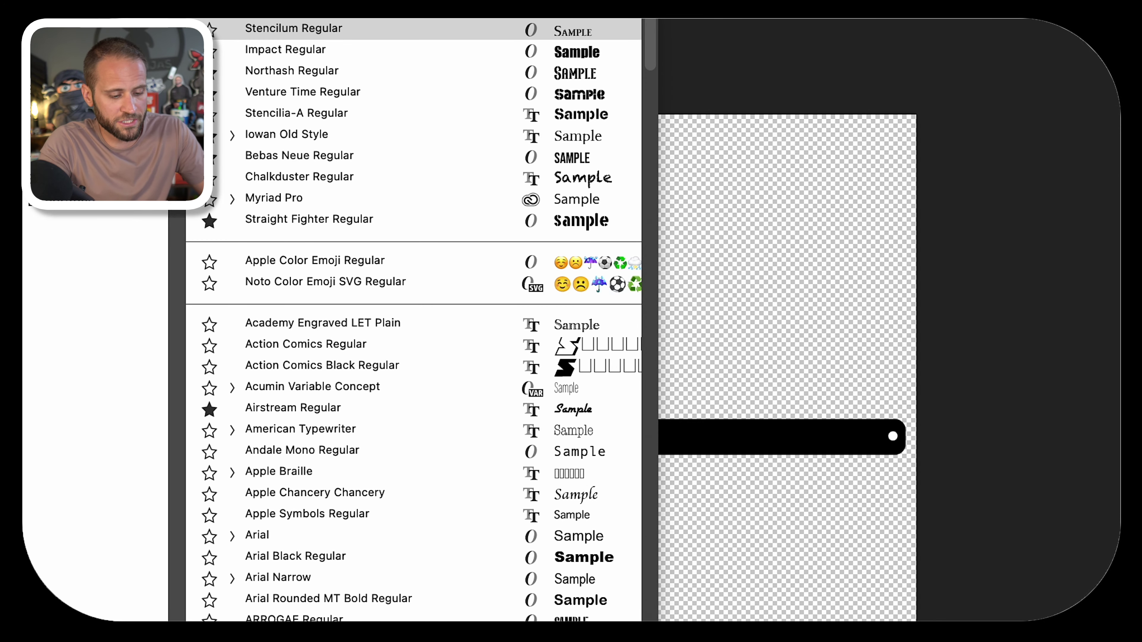
{"action": "type", "text": "time"}
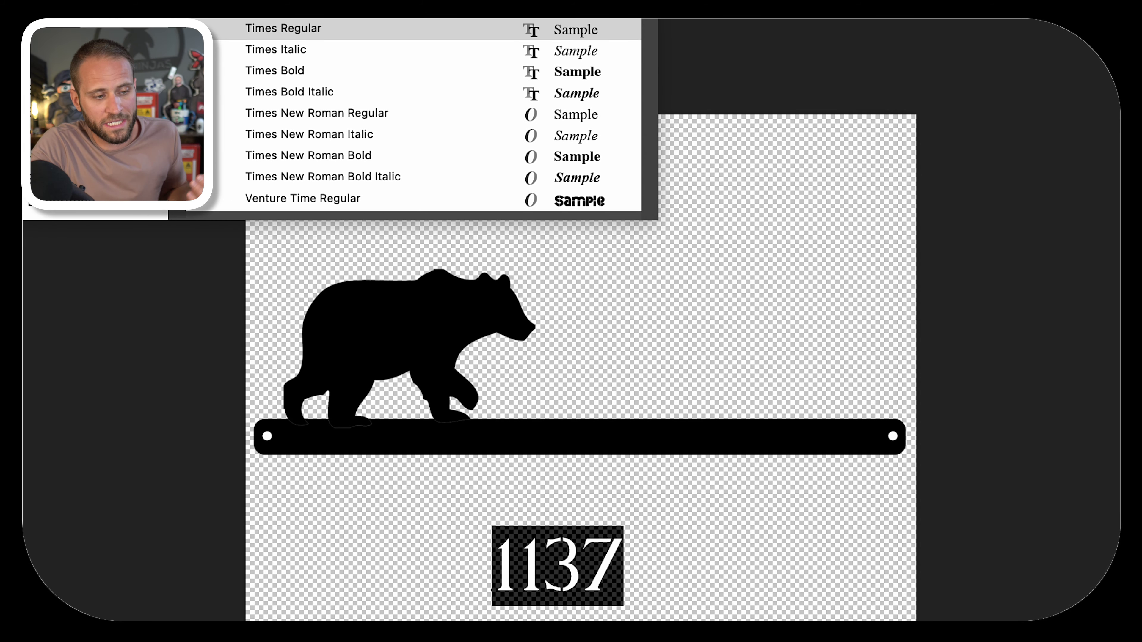
{"action": "left_click", "coordinate": [328, 151]}
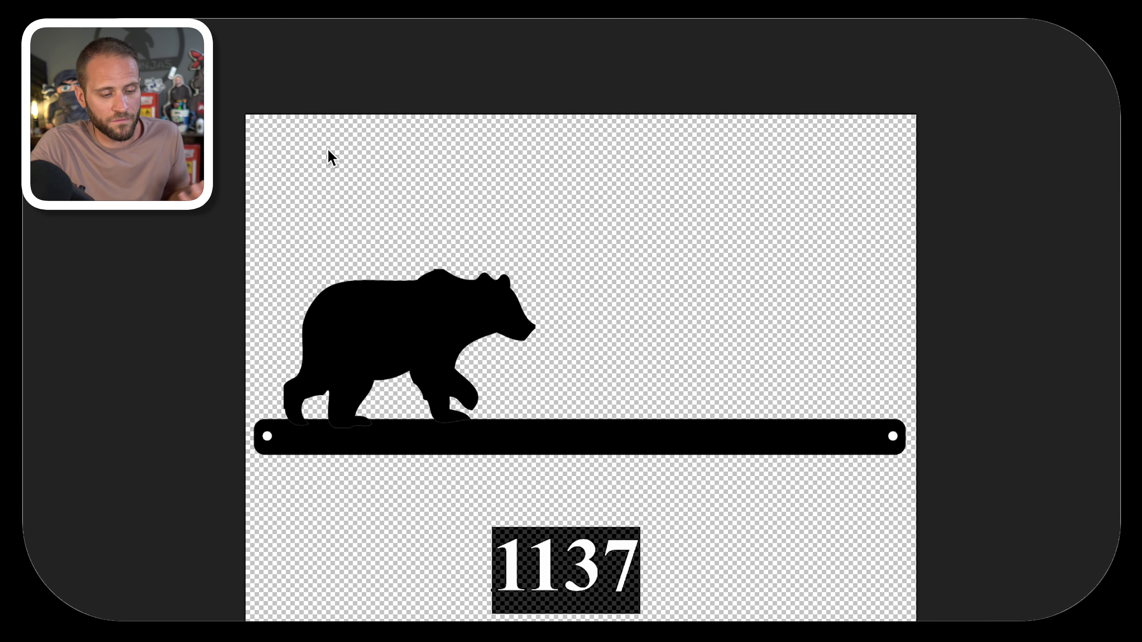
{"action": "key", "text": "Escape"}
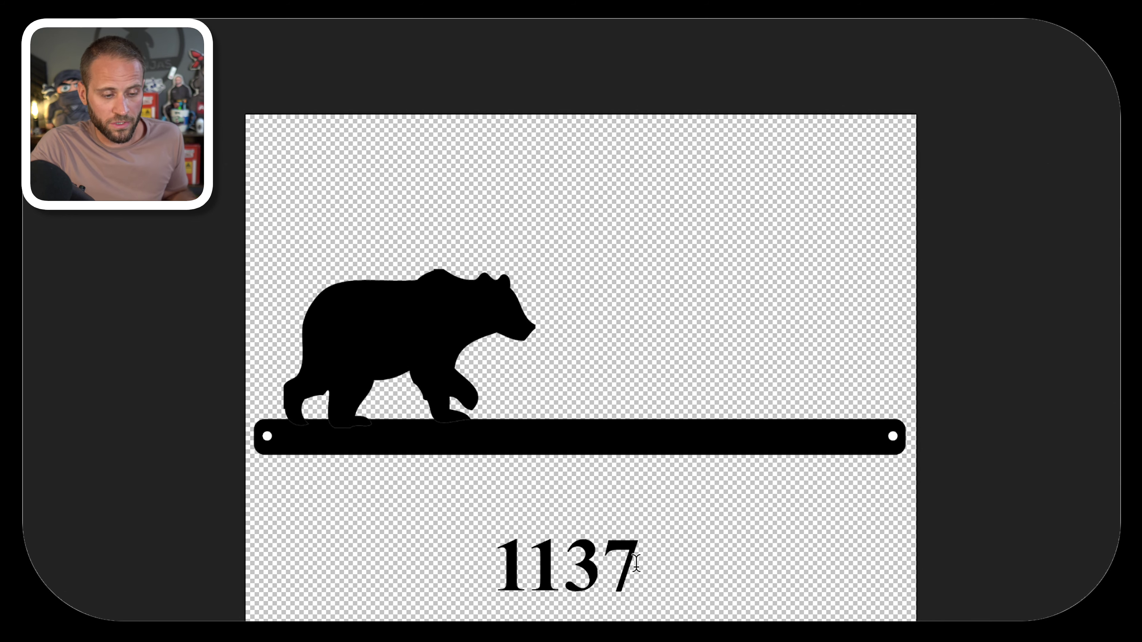
{"action": "left_click_drag", "start_coordinate": [638, 563], "coordinate": [484, 564]}
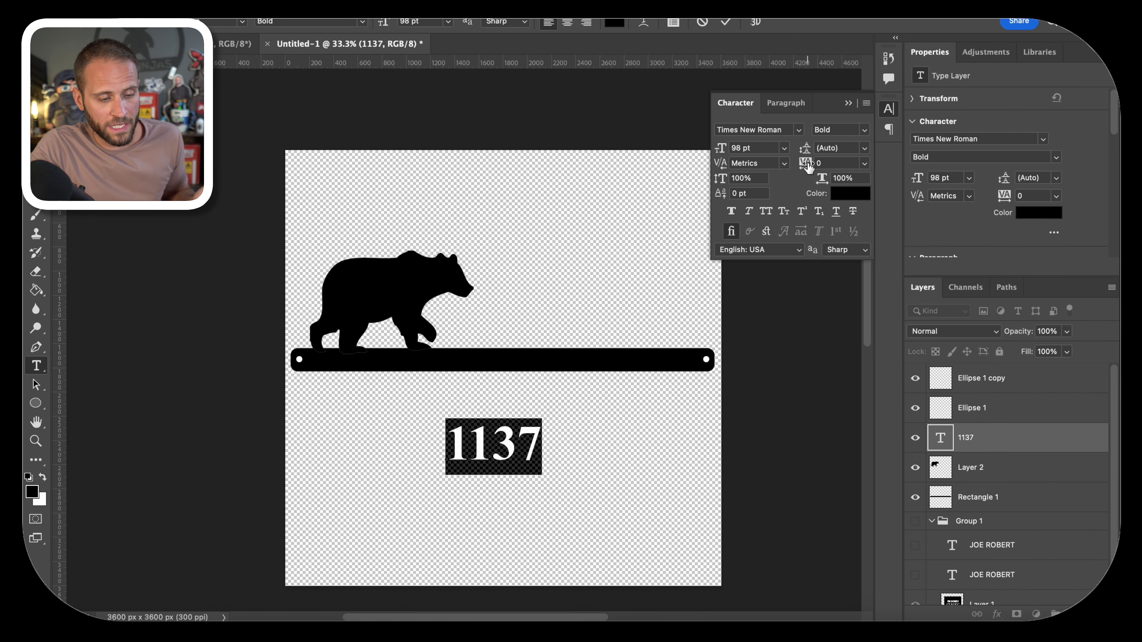
{"action": "left_click_drag", "start_coordinate": [808, 167], "coordinate": [802, 165]}
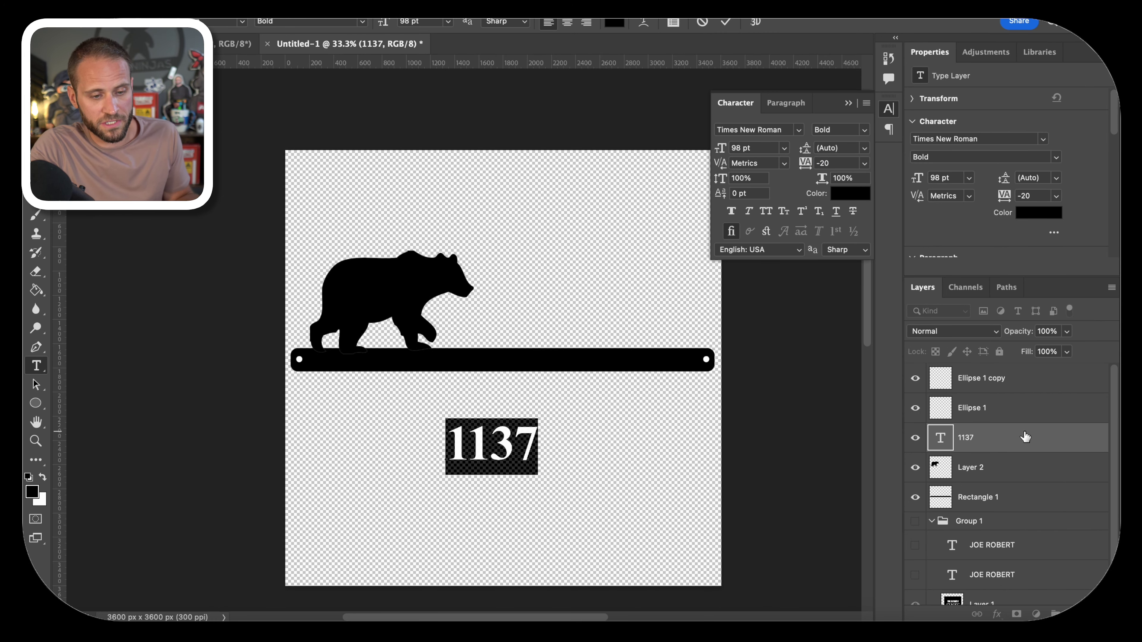
{"action": "key", "text": "ctrl+Return"}
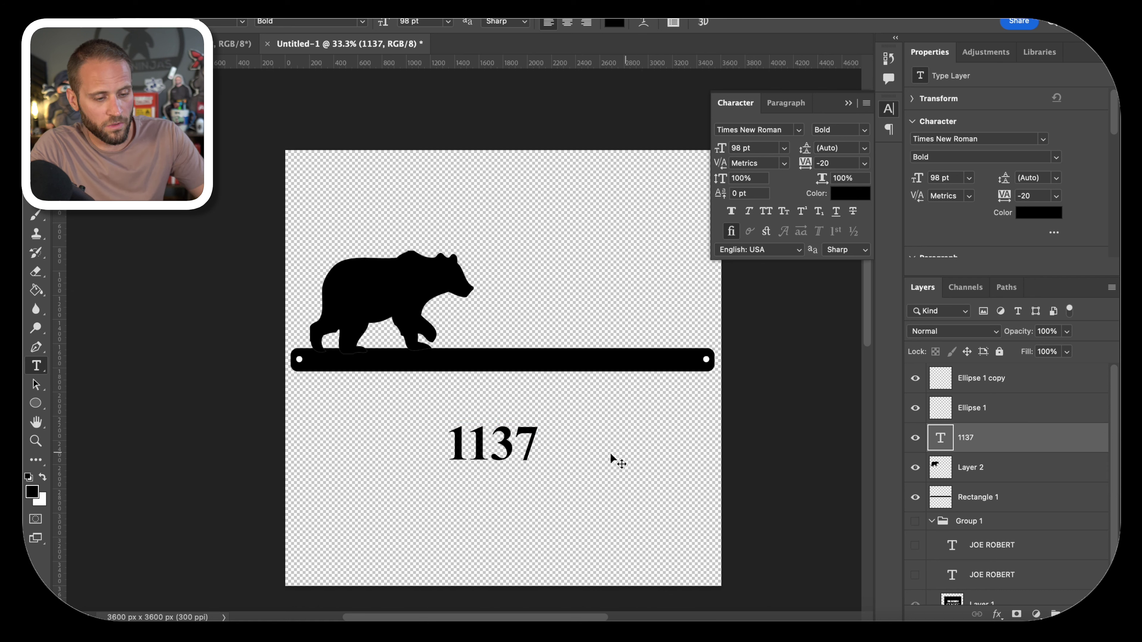
- Enlarge 1137 to about 276.68 pt and rest it on the bar right of the bear
{"action": "key", "text": "ctrl+t"}
{"action": "left_click_drag", "start_coordinate": [518, 418], "coordinate": [560, 294]}
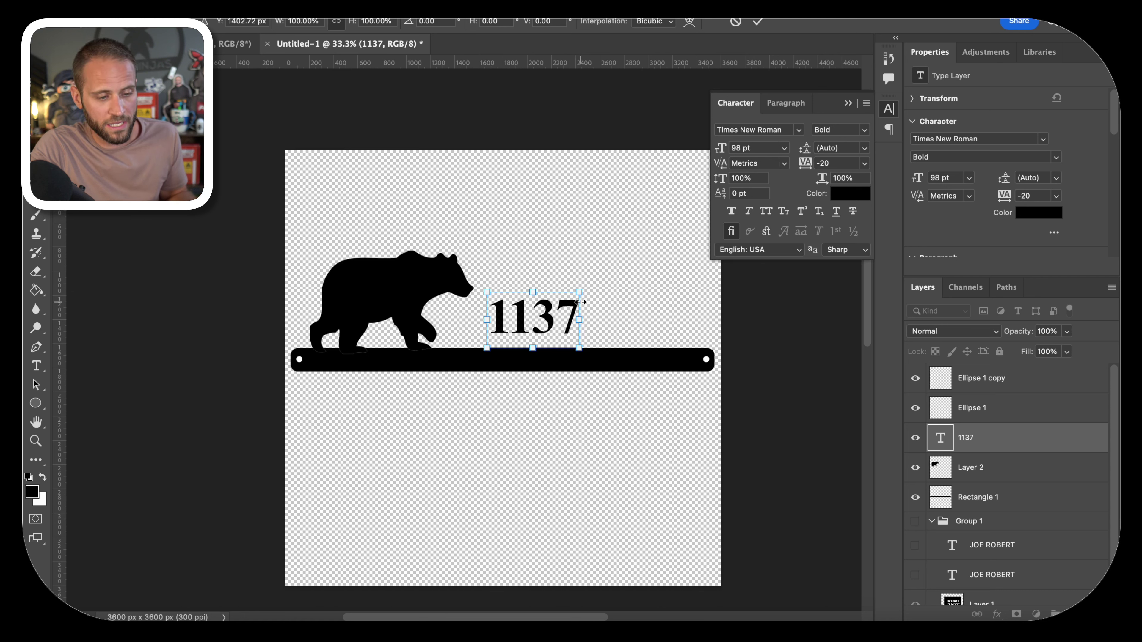
{"action": "left_click_drag", "start_coordinate": [581, 296], "coordinate": [681, 201]}
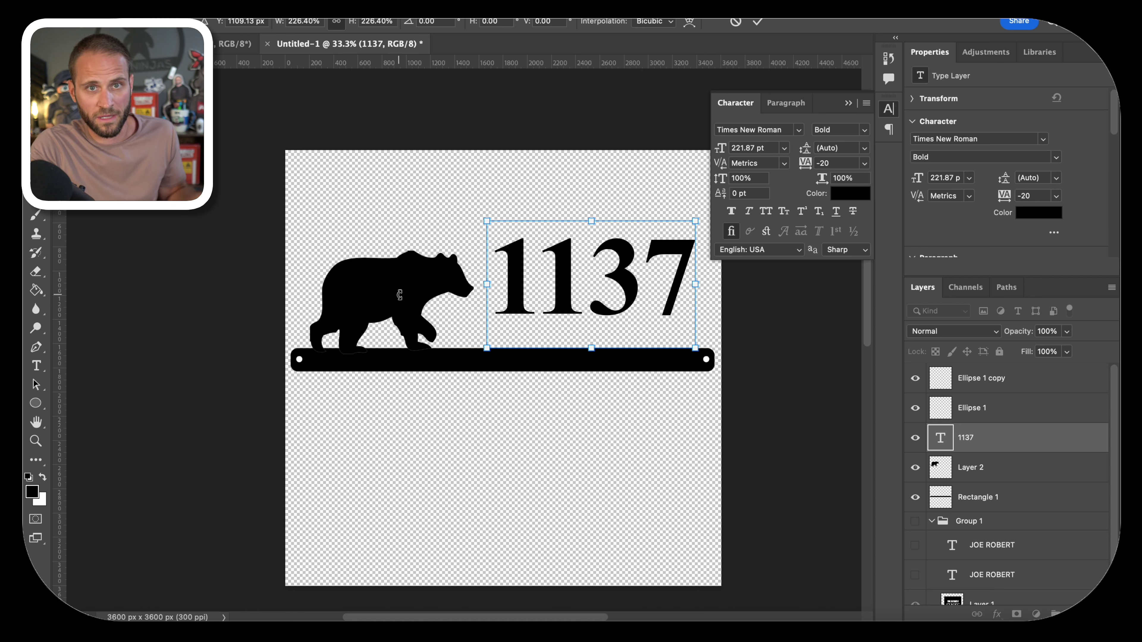
{"action": "left_click_drag", "start_coordinate": [399, 295], "coordinate": [464, 226]}
{"action": "key", "text": "Return"}
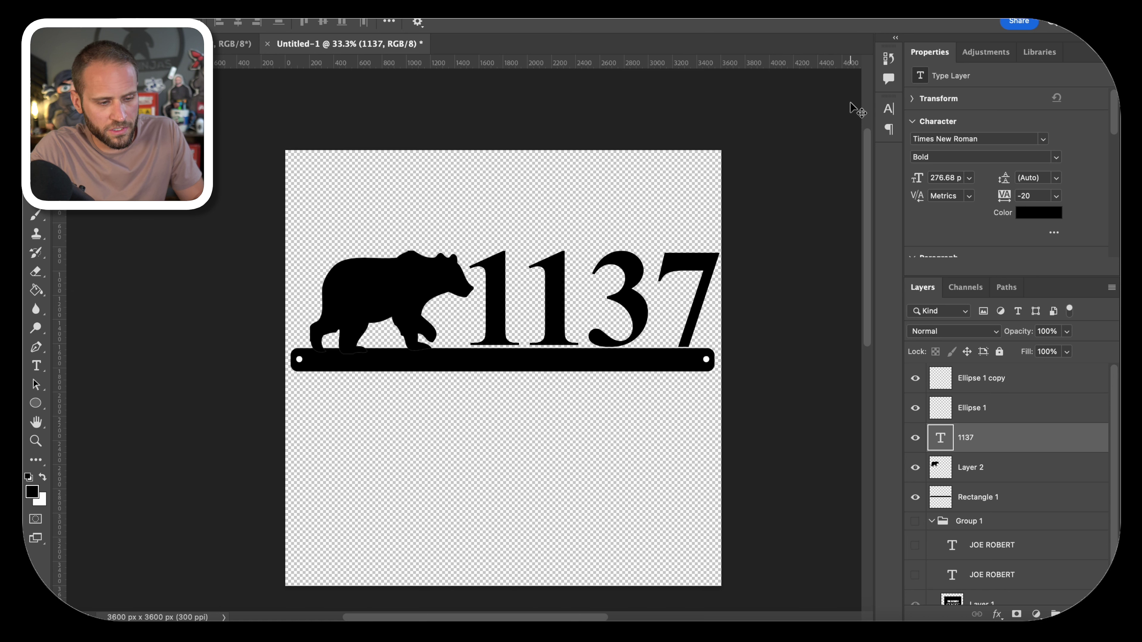
{"action": "key", "text": "Down"}
{"action": "key", "text": "Down"}
{"action": "key", "text": "Down"}
{"action": "key", "text": "Down"}
{"action": "key", "text": "Down"}
{"action": "key", "text": "Down"}
{"action": "key", "text": "Down"}
{"action": "key", "text": "Down"}
{"action": "key", "text": "Down"}
{"action": "key", "text": "Down"}
{"action": "key", "text": "Down"}
{"action": "key", "text": "Down"}
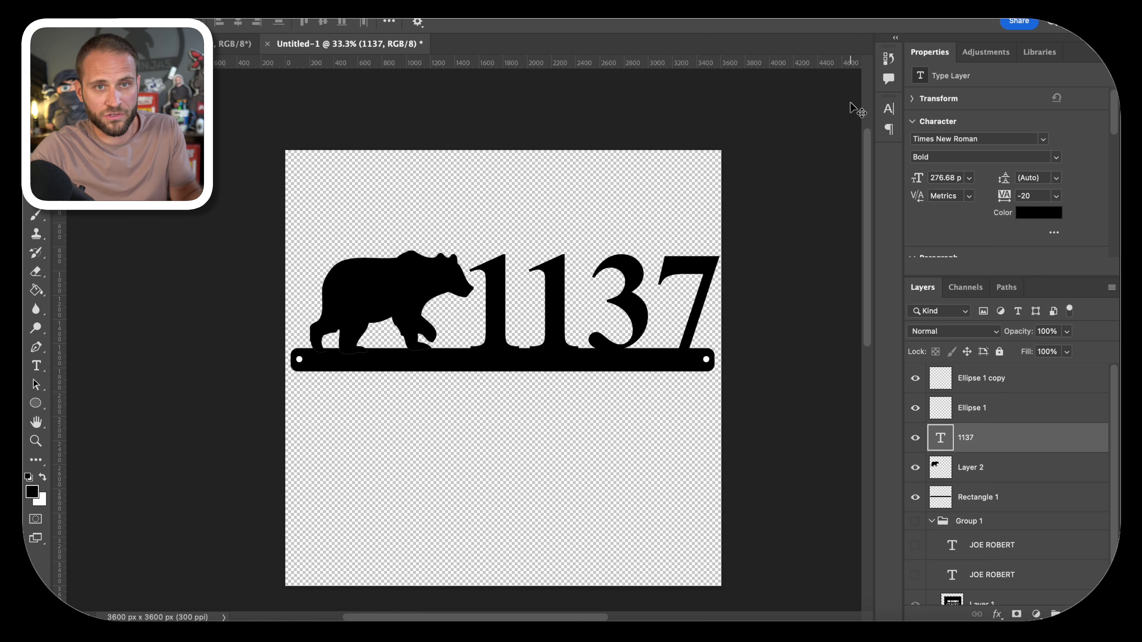
- Add 'MAIN ST' text below the bar with a larger font size
{"action": "key", "text": "t"}
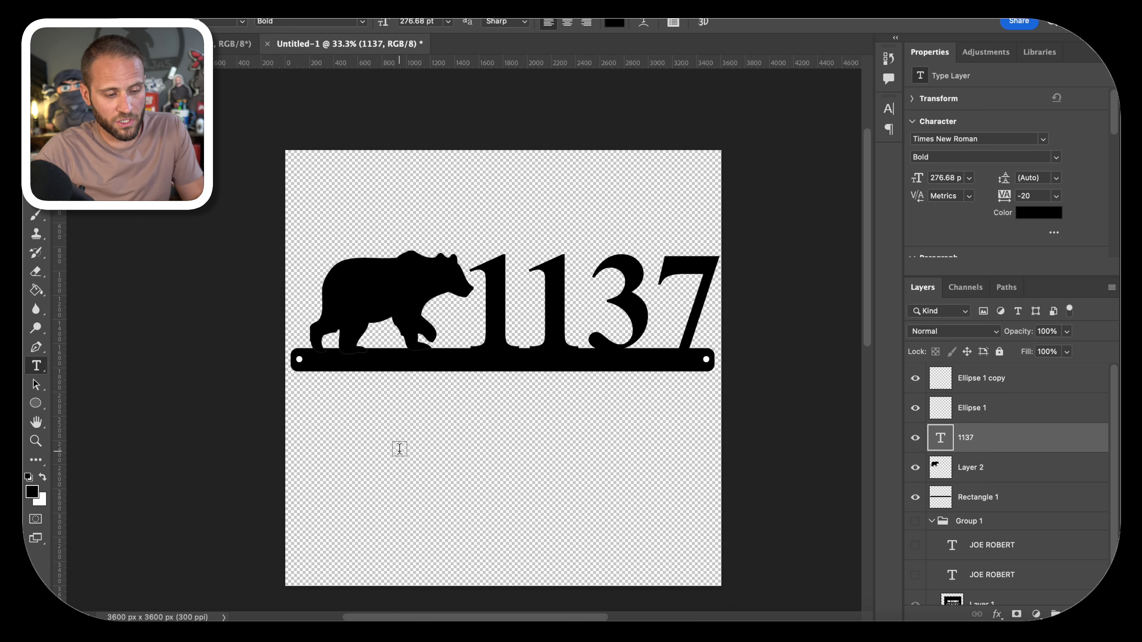
{"action": "left_click", "coordinate": [399, 449]}
{"action": "type", "text": "MAIN S"}
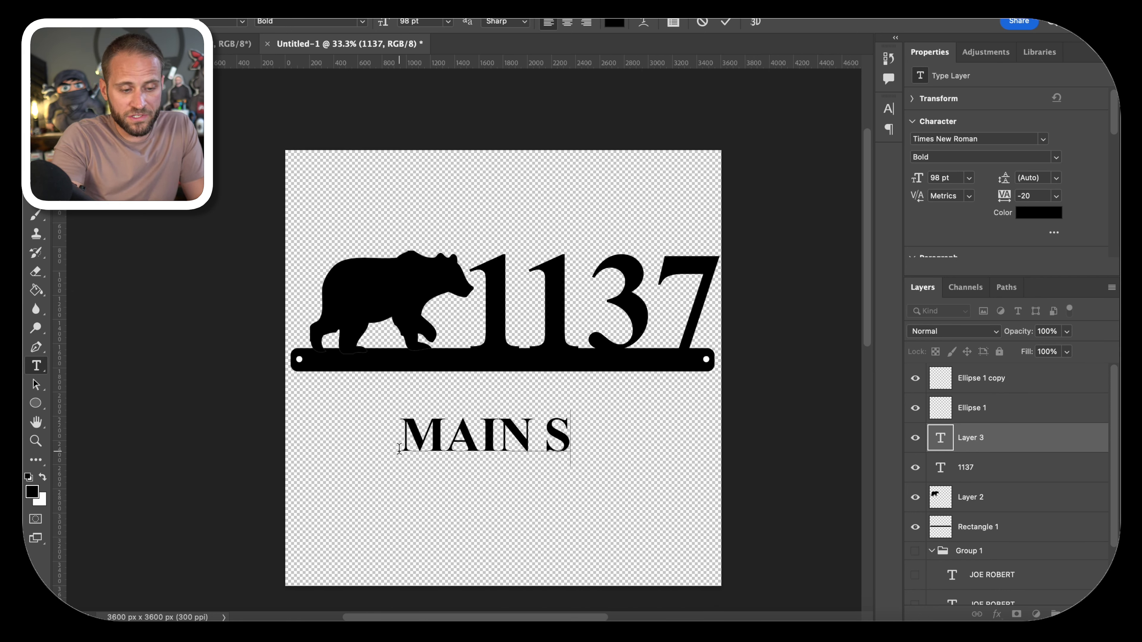
{"action": "type", "text": "T"}
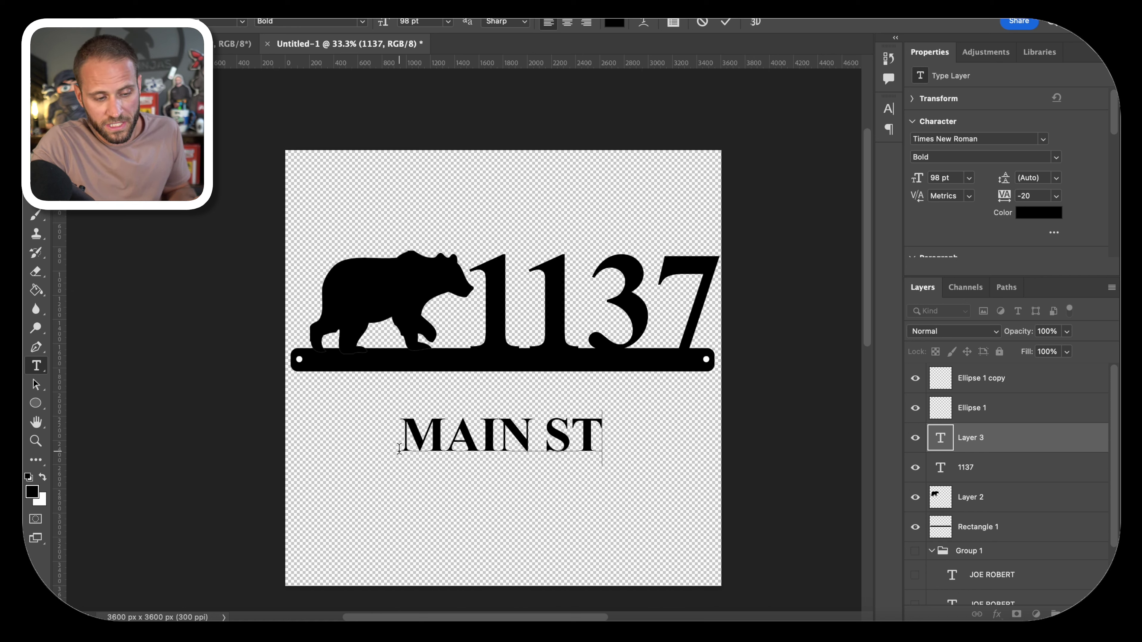
{"action": "key", "text": "super+a"}
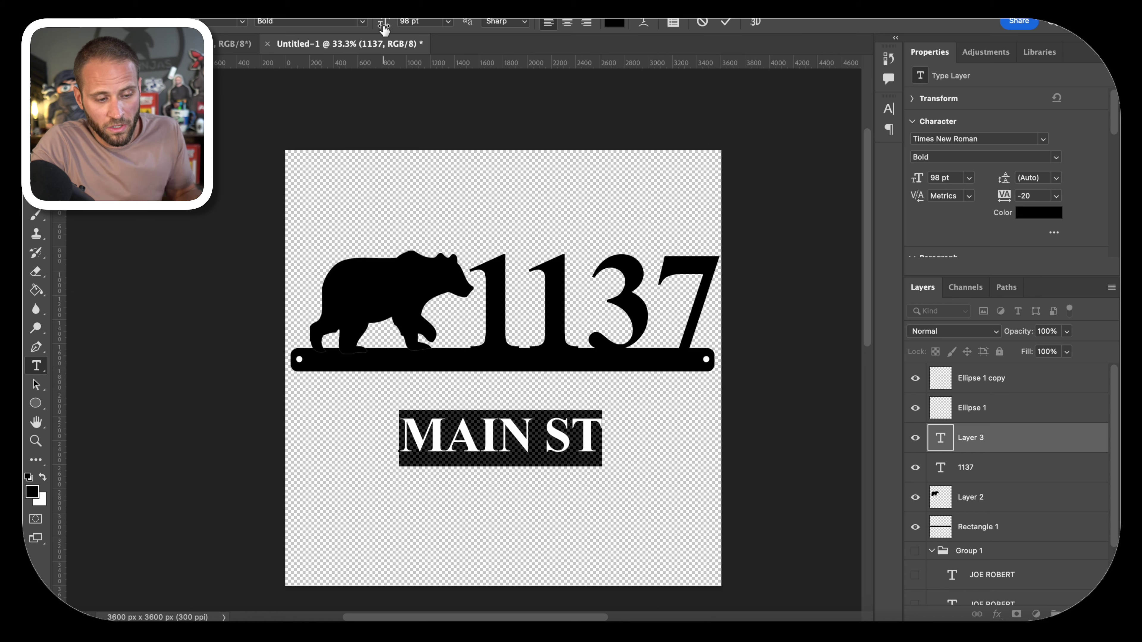
{"action": "left_click_drag", "start_coordinate": [383, 23], "coordinate": [433, 25]}
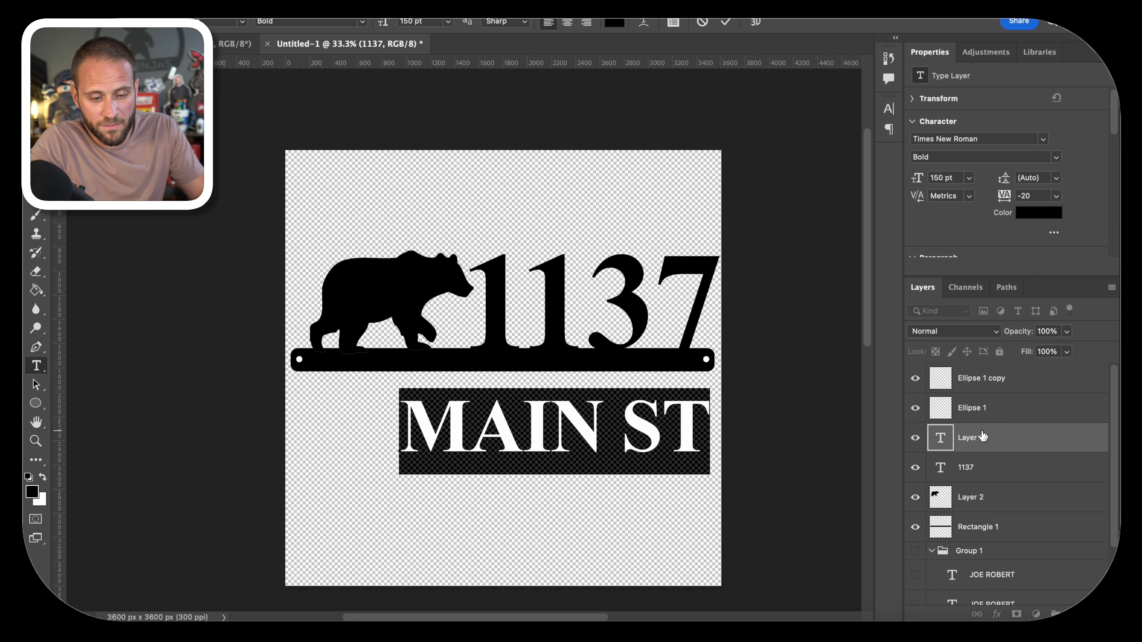
{"action": "left_click", "coordinate": [983, 436]}
- Scale MAIN ST to span the bar and move it just under it
{"action": "key", "text": "super+t"}
{"action": "left_click_drag", "start_coordinate": [400, 473], "coordinate": [295, 509]}
{"action": "key", "text": "Return"}
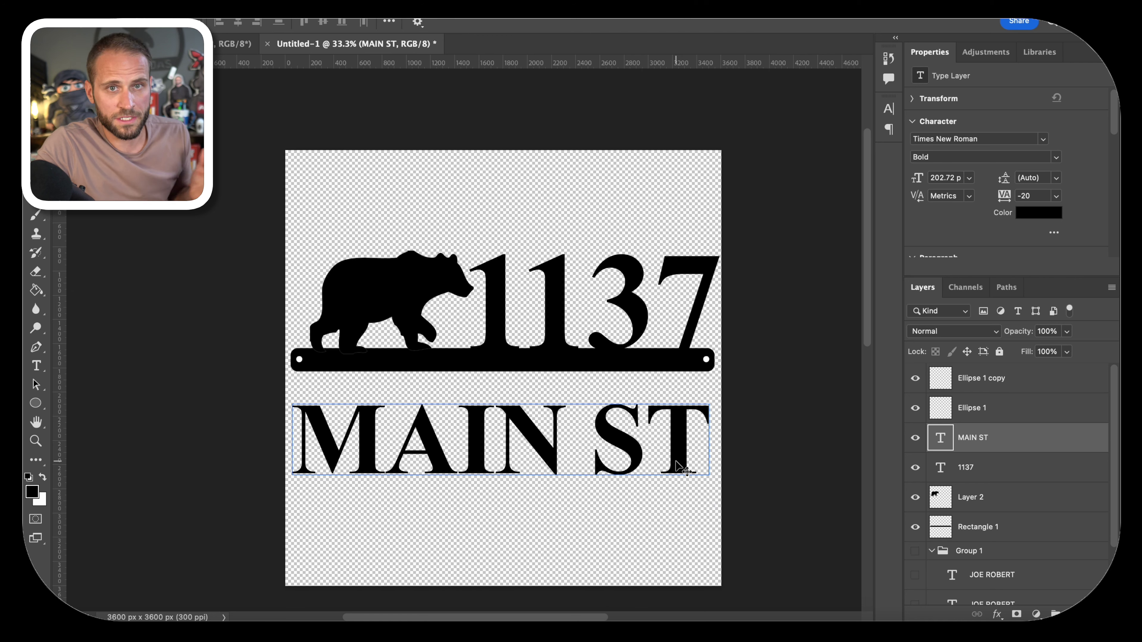
{"action": "left_click_drag", "start_coordinate": [675, 462], "coordinate": [678, 430]}
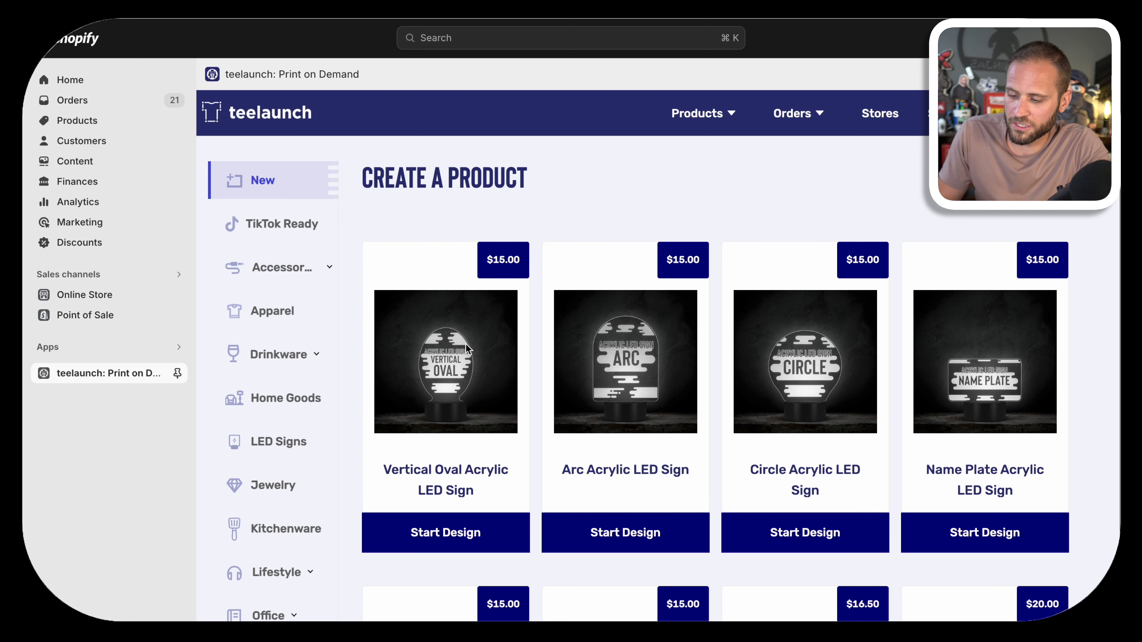
- From Wall Art, start a Die-Cut Metal Signs design and upload the bear sign artwork
{"action": "scroll", "coordinate": [272, 598], "scroll_direction": "down", "scroll_amount": 3}
{"action": "scroll", "coordinate": [272, 598], "scroll_direction": "down", "scroll_amount": 2}
{"action": "left_click", "coordinate": [273, 526]}
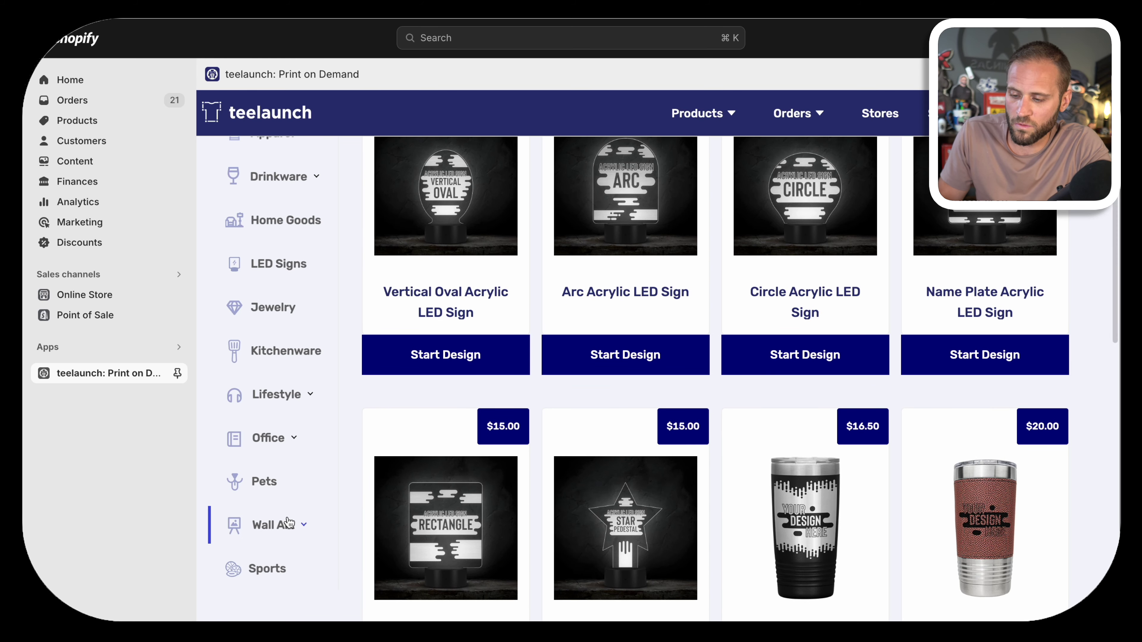
{"action": "left_click", "coordinate": [297, 582]}
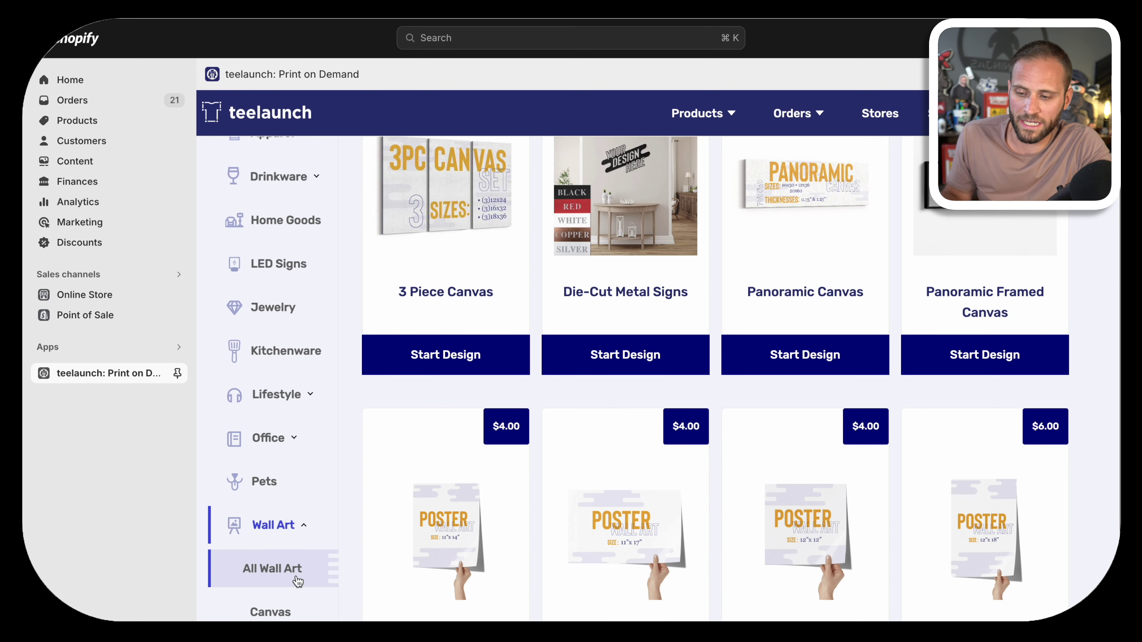
{"action": "scroll", "coordinate": [297, 579], "scroll_direction": "up", "scroll_amount": 2}
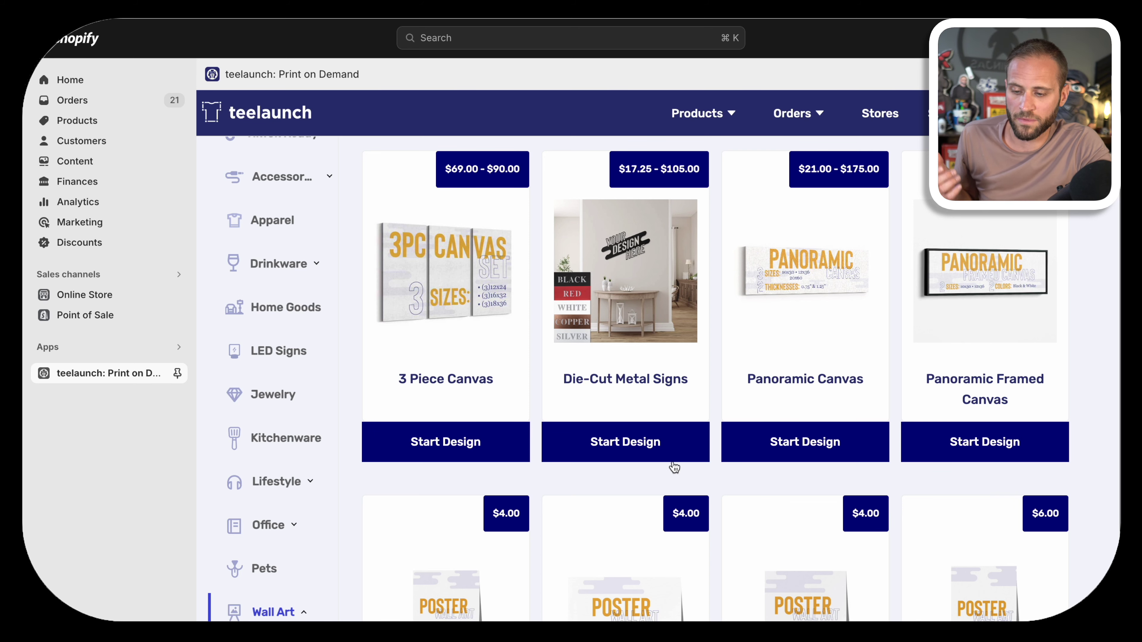
{"action": "left_click", "coordinate": [691, 458]}
{"action": "scroll", "coordinate": [1043, 342], "scroll_direction": "down", "scroll_amount": 4}
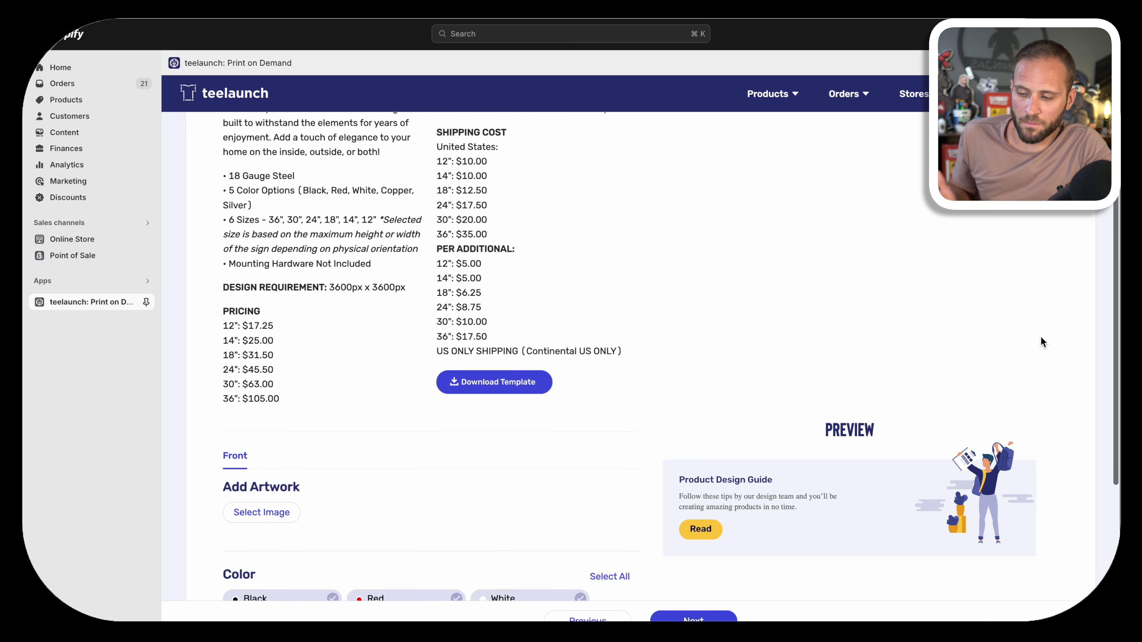
{"action": "left_click", "coordinate": [291, 521]}
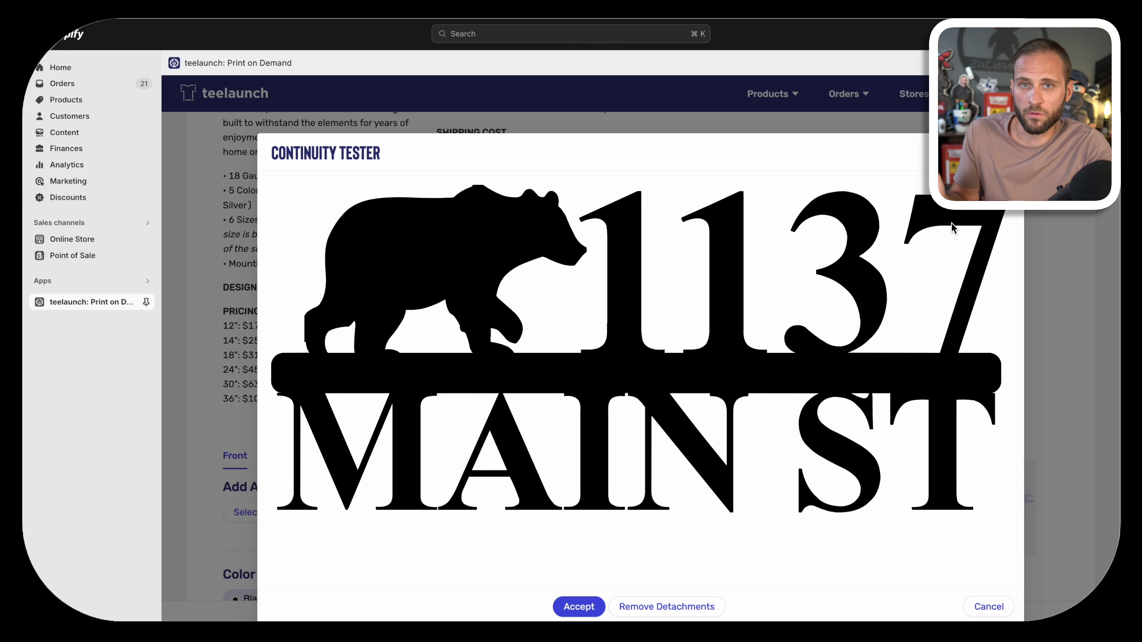
- Accept the test.png artwork in the Continuity Tester and continue to the Details step
{"action": "left_click_drag", "start_coordinate": [381, 153], "coordinate": [256, 154]}
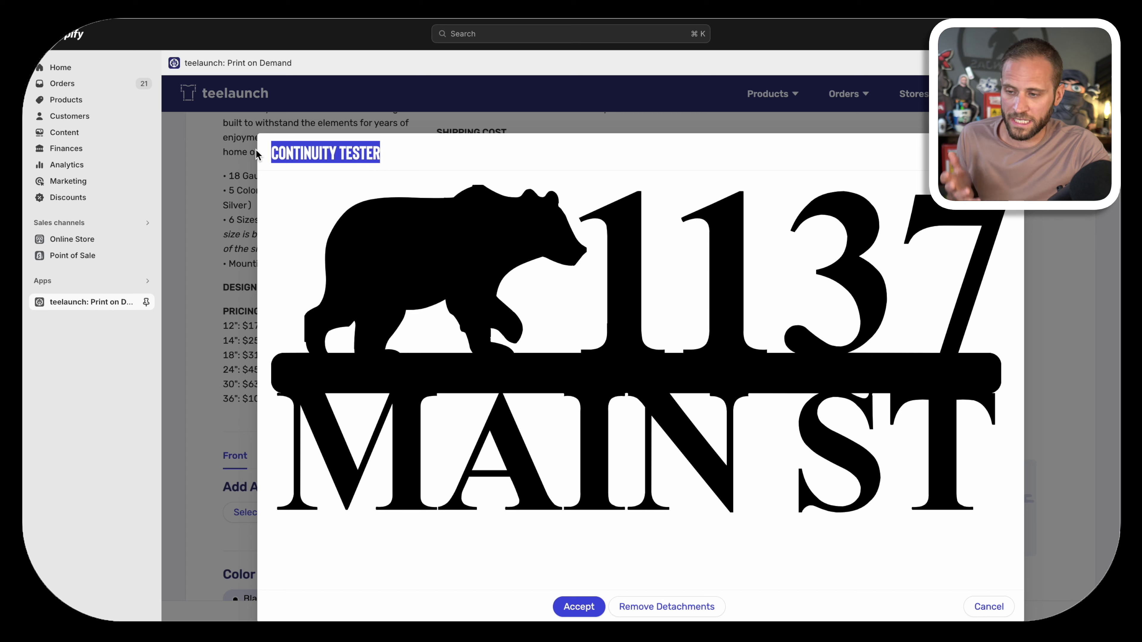
{"action": "left_click", "coordinate": [589, 608]}
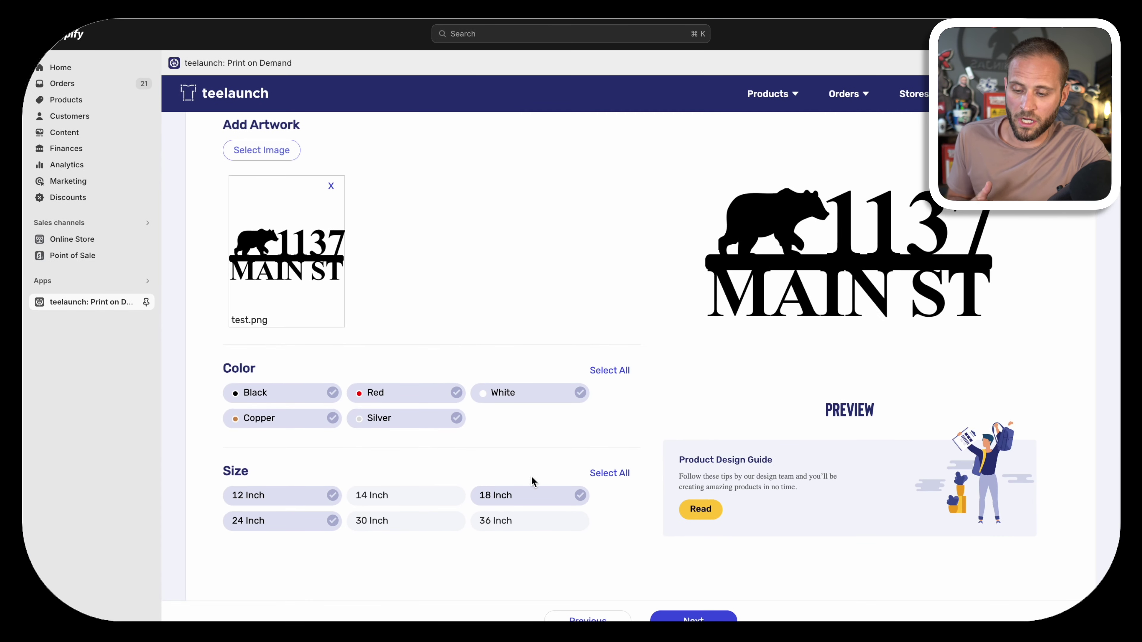
{"action": "left_click", "coordinate": [693, 619]}
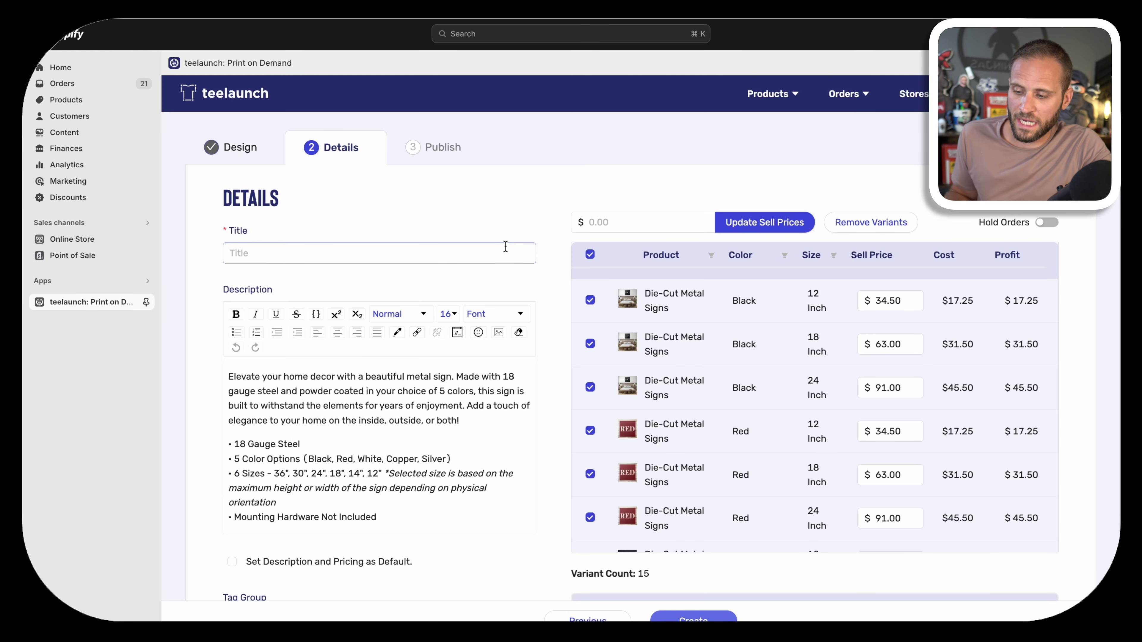
{"action": "scroll", "coordinate": [505, 245], "scroll_direction": "down", "scroll_amount": 5}
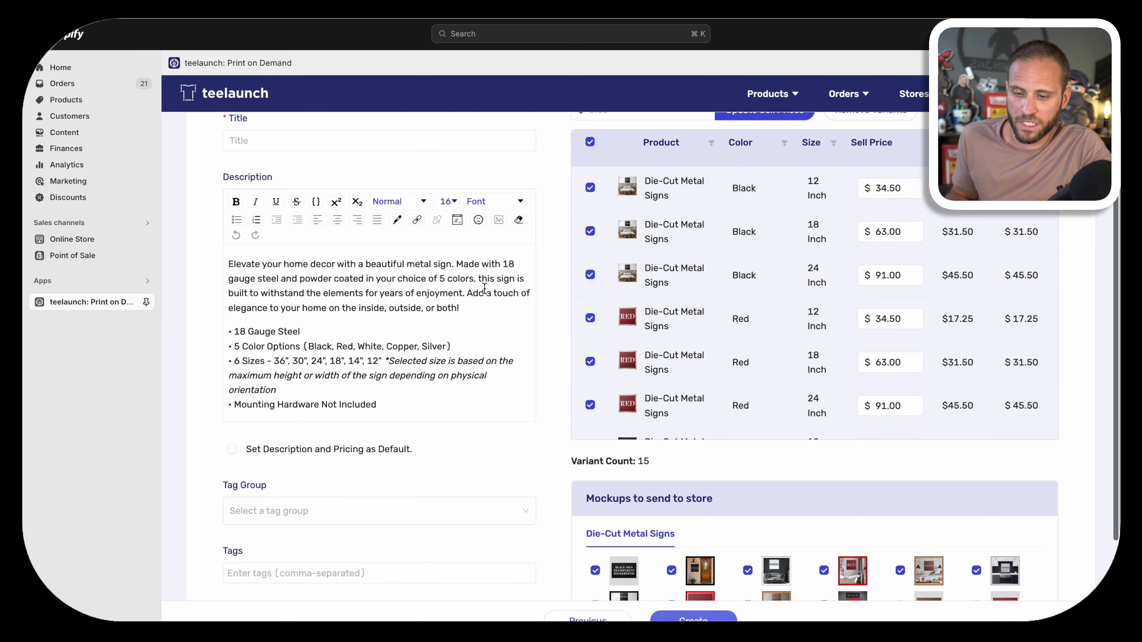
{"action": "scroll", "coordinate": [484, 289], "scroll_direction": "up", "scroll_amount": 3}
{"action": "scroll", "coordinate": [884, 303], "scroll_direction": "down", "scroll_amount": 5}
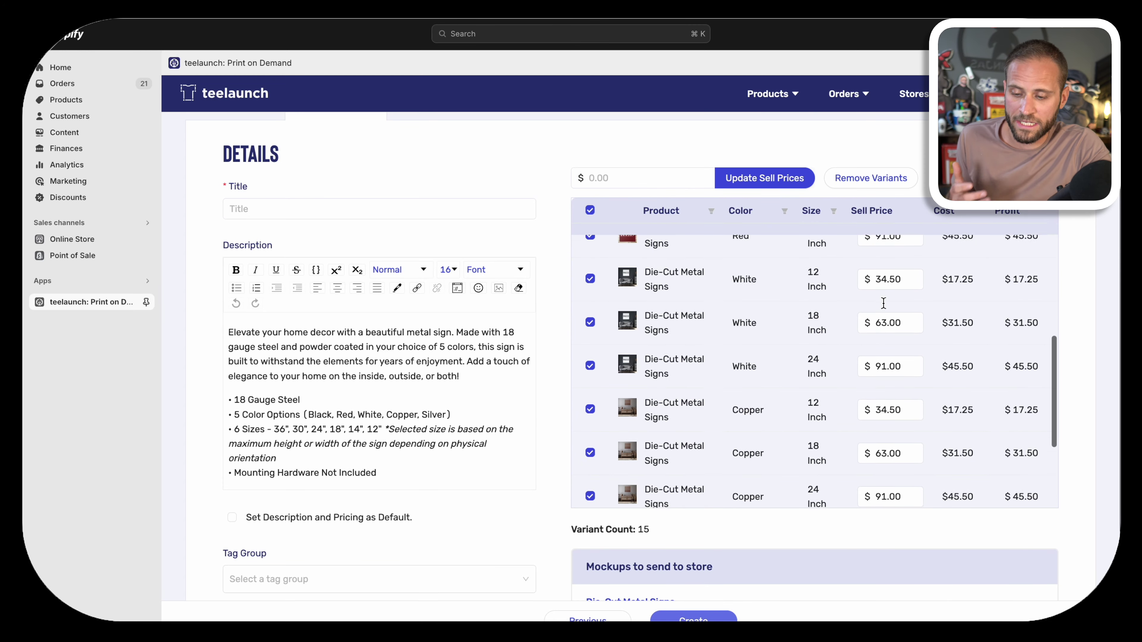
{"action": "scroll", "coordinate": [883, 304], "scroll_direction": "down", "scroll_amount": 8}
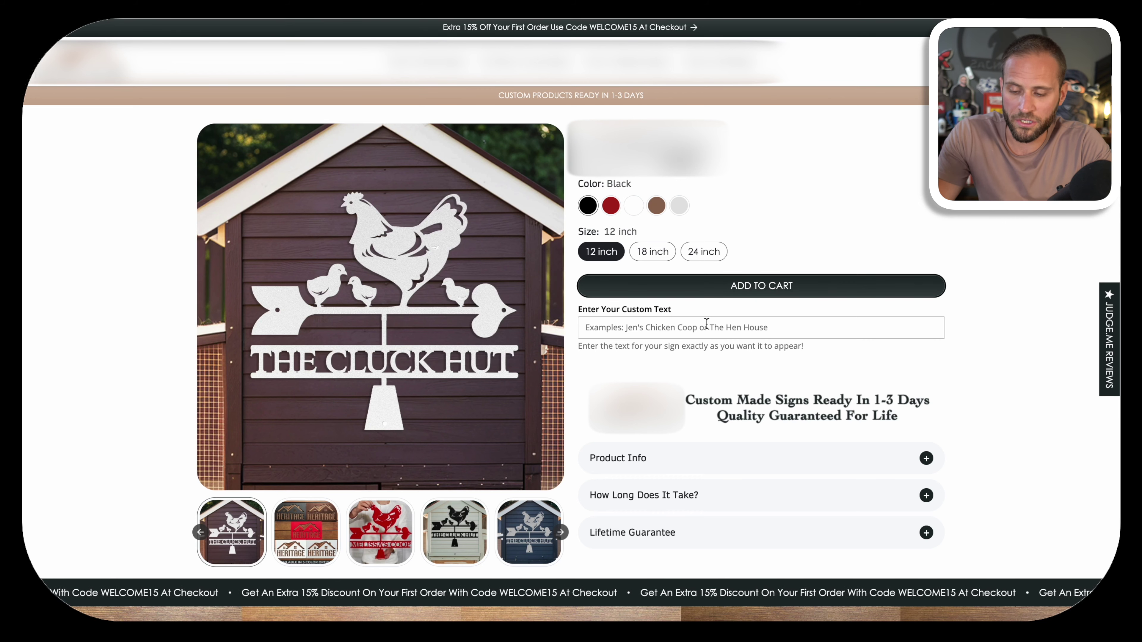
- Highlight the Enter Your Custom Text label and click into the custom text field
{"action": "triple_click", "coordinate": [587, 308]}
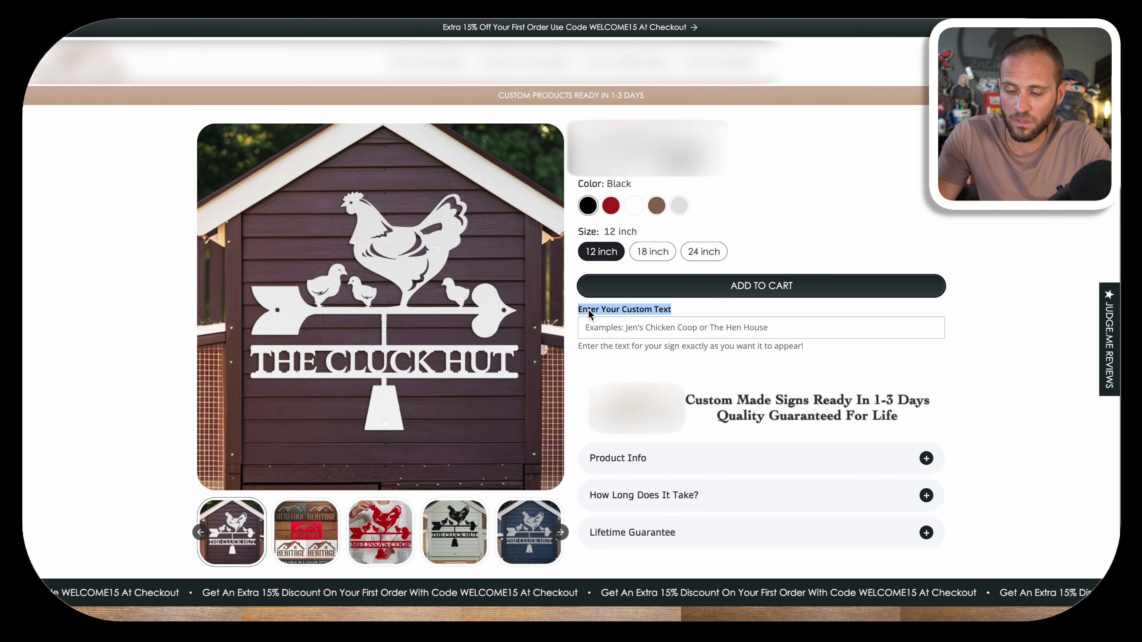
{"action": "left_click", "coordinate": [643, 332]}
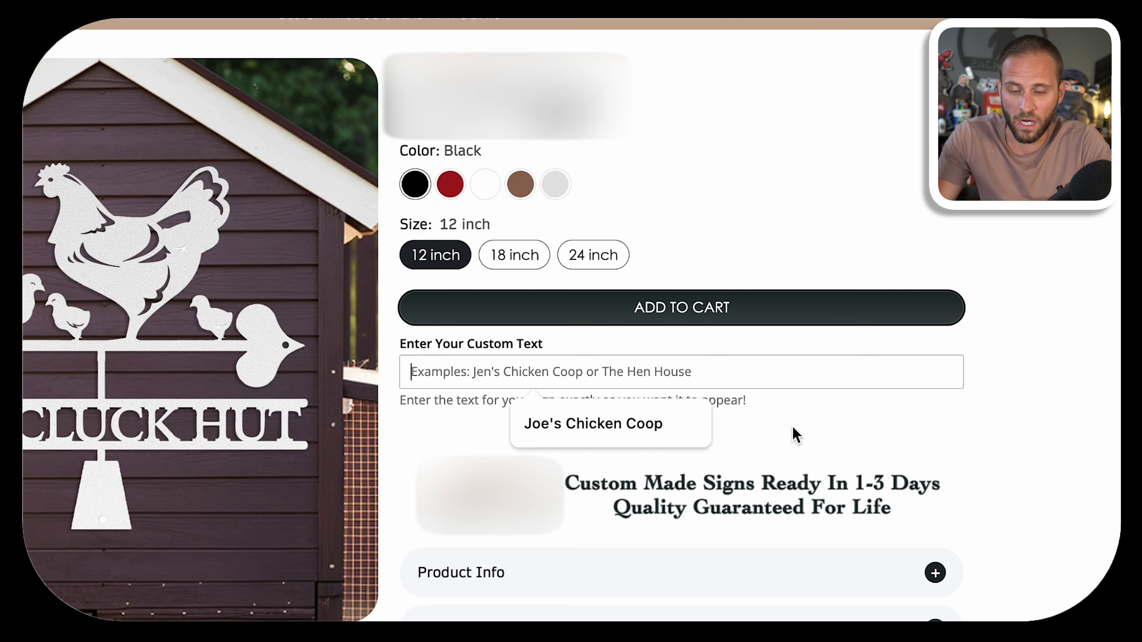
{"action": "key", "text": "Escape"}
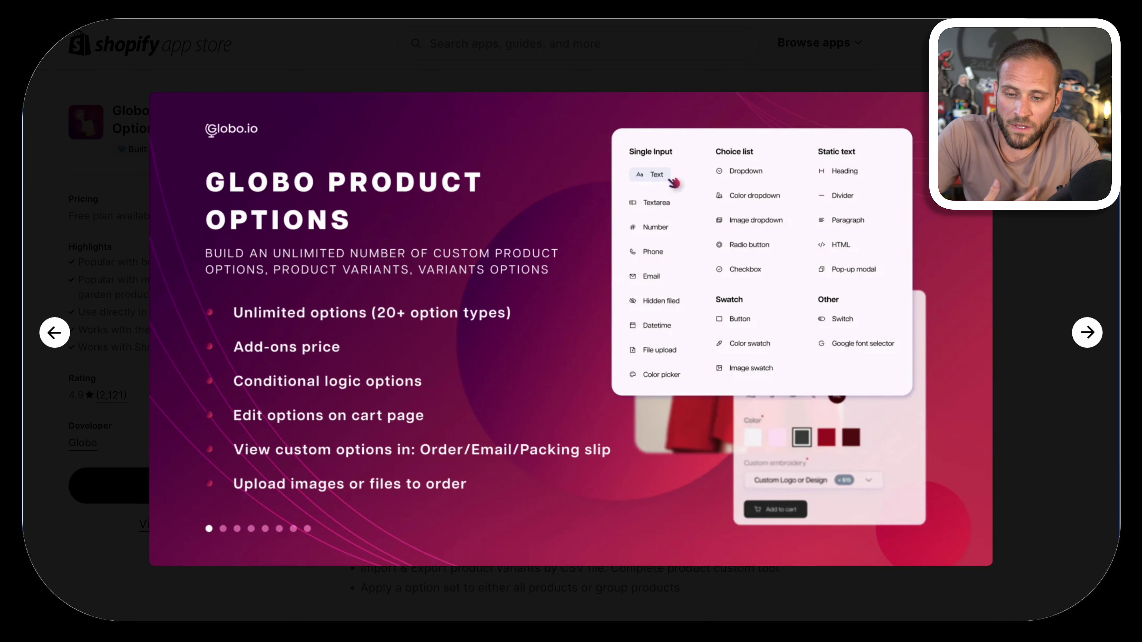
- Close the enlarged Globo Product Options screenshot
{"action": "key", "text": "Escape"}
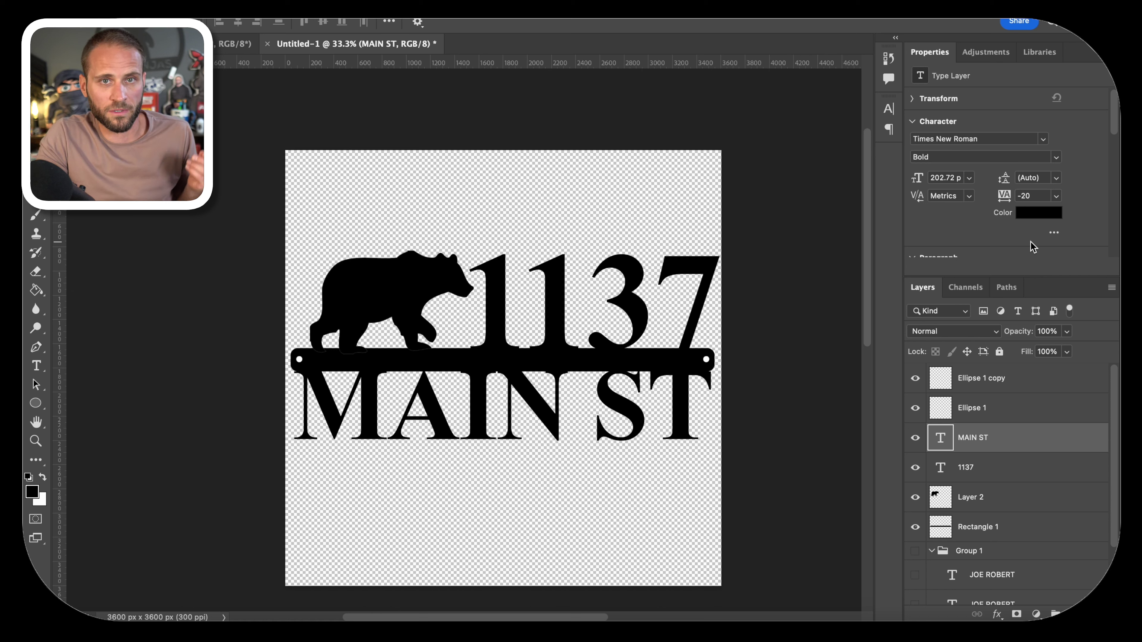
- Replace the house number 1137 with 1081 and nudge it slightly left
{"action": "key", "text": "t"}
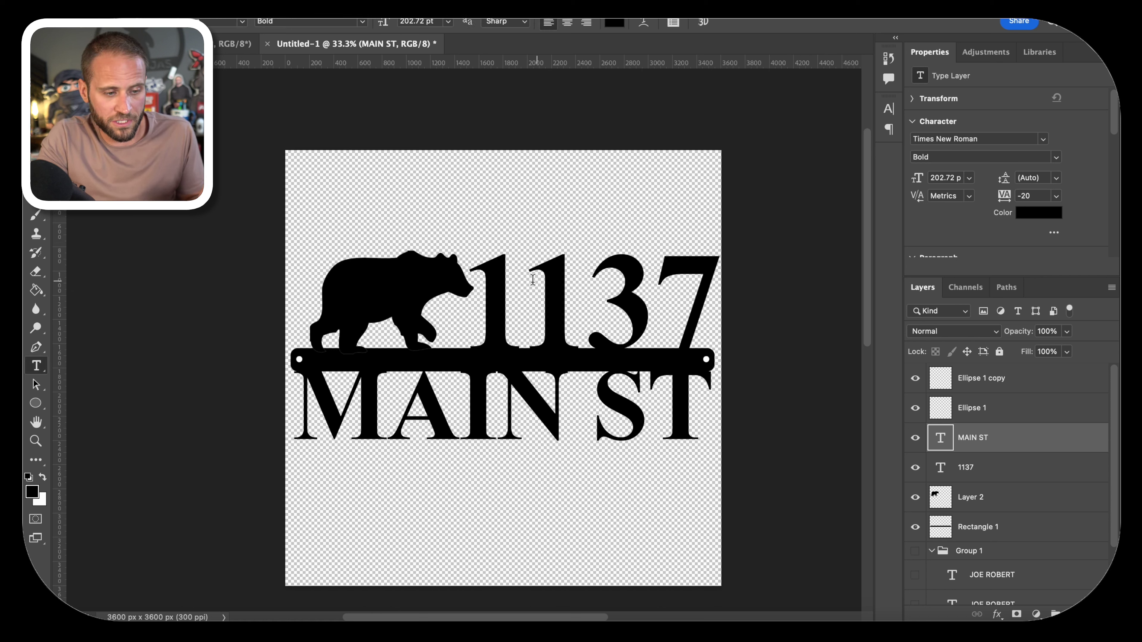
{"action": "left_click_drag", "start_coordinate": [497, 293], "coordinate": [699, 300]}
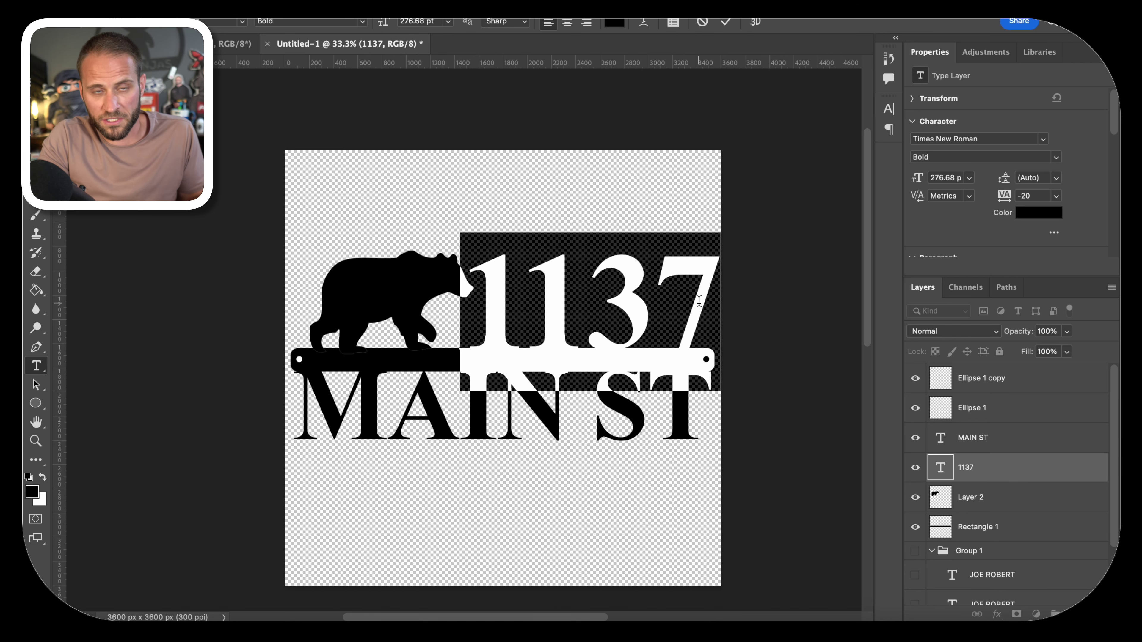
{"action": "type", "text": "1081"}
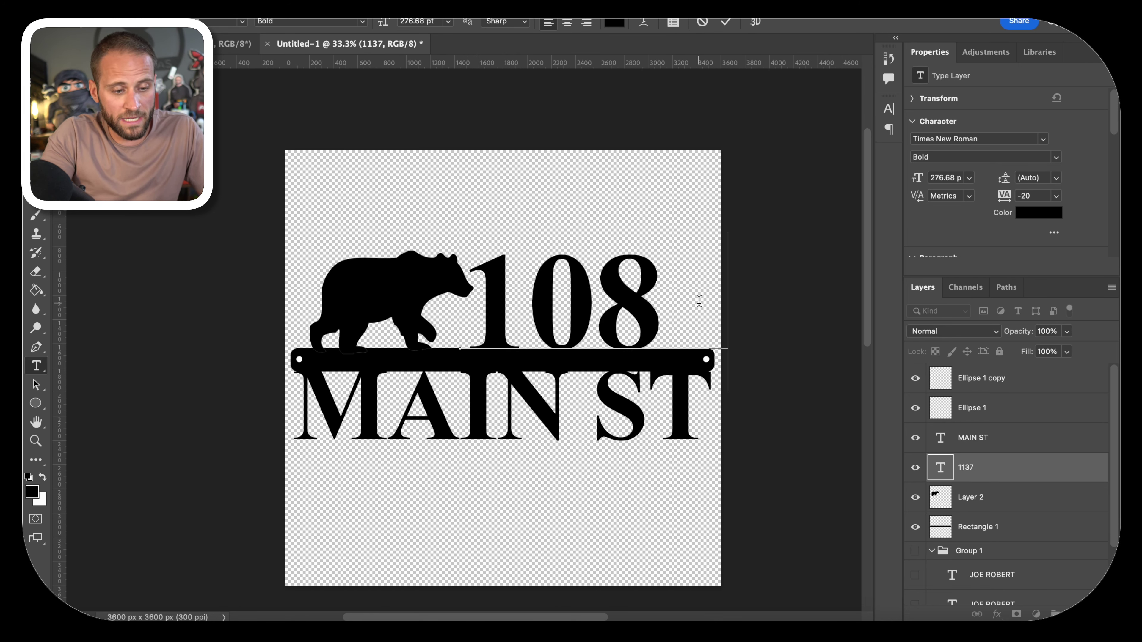
{"action": "left_click", "coordinate": [1021, 473]}
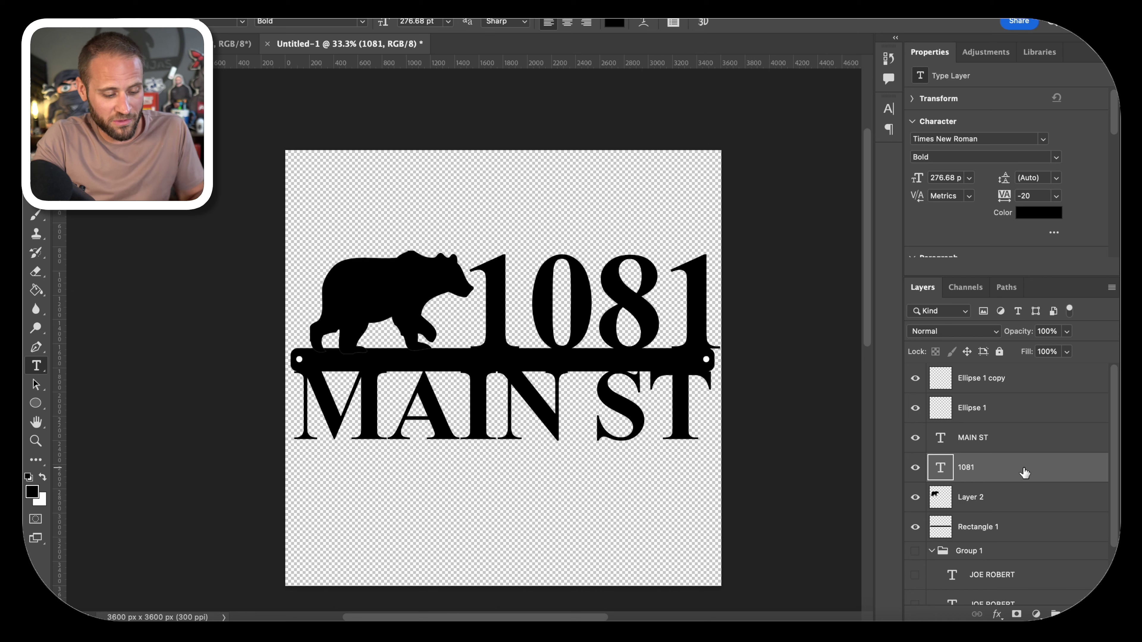
{"action": "key", "text": "v"}
{"action": "key", "text": "shift+Left"}
{"action": "key", "text": "shift+Left"}
{"action": "key", "text": "shift+Left"}
{"action": "key", "text": "shift+Left"}
{"action": "key", "text": "shift+Left"}
{"action": "key", "text": "shift+Left"}
{"action": "key", "text": "shift+Left"}
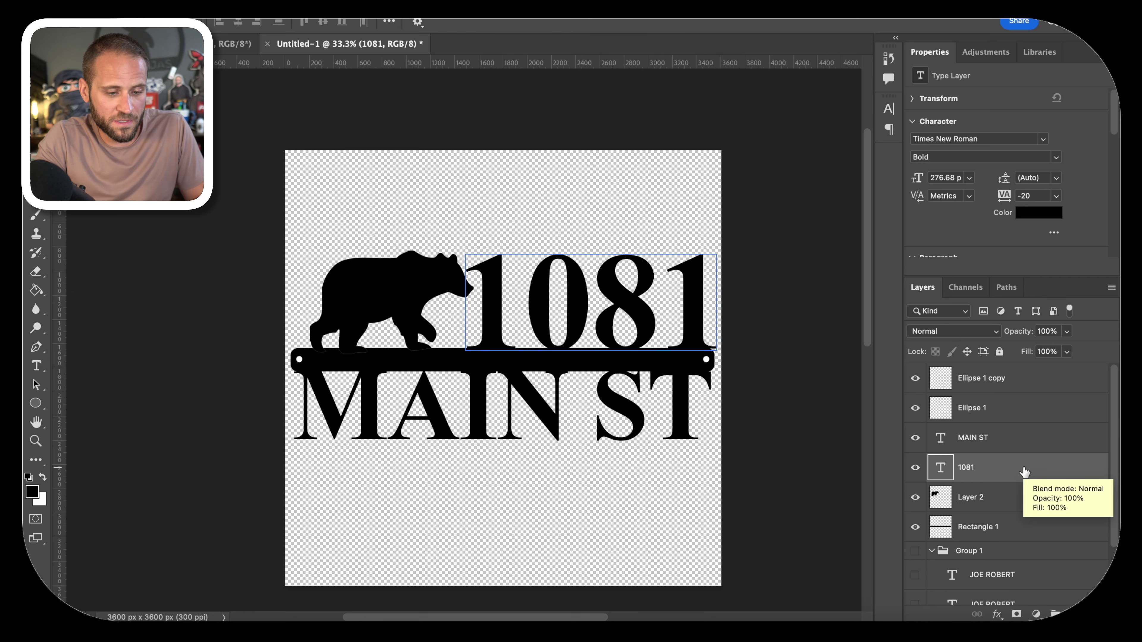
{"action": "key", "text": "shift+Left"}
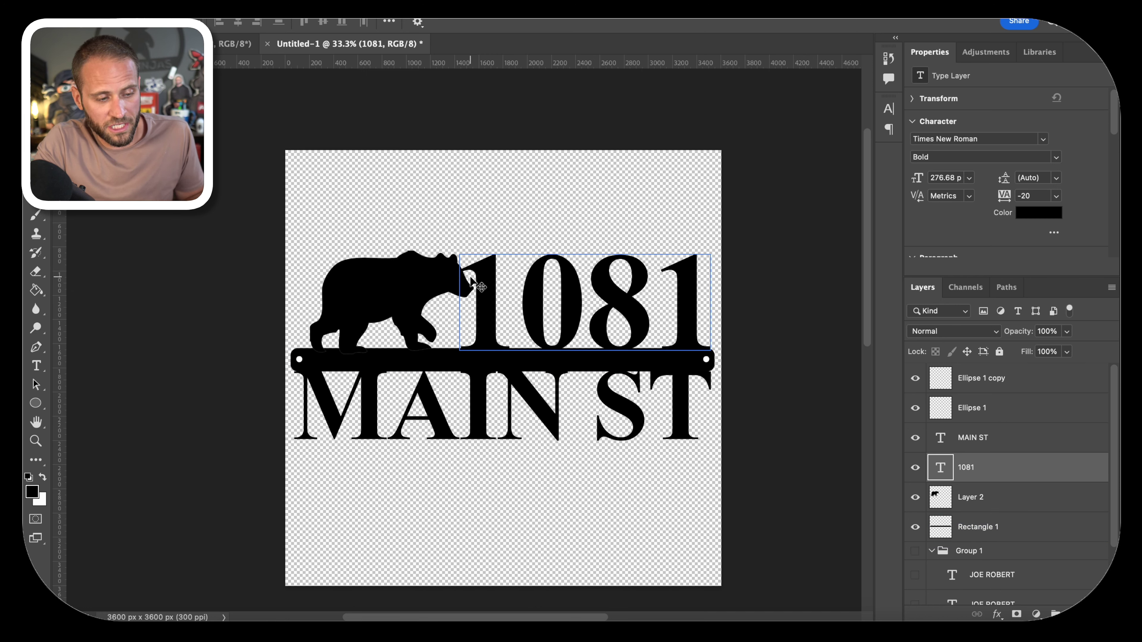
- Nudge the bear silhouette left to X 111 px and select the word MAIN
{"action": "left_click", "coordinate": [393, 278]}
{"action": "key", "text": "shift+Left"}
{"action": "key", "text": "shift+Left"}
{"action": "key", "text": "shift+Left"}
{"action": "key", "text": "shift+Left"}
{"action": "key", "text": "shift+Left"}
{"action": "key", "text": "shift+Left"}
{"action": "key", "text": "shift+Left"}
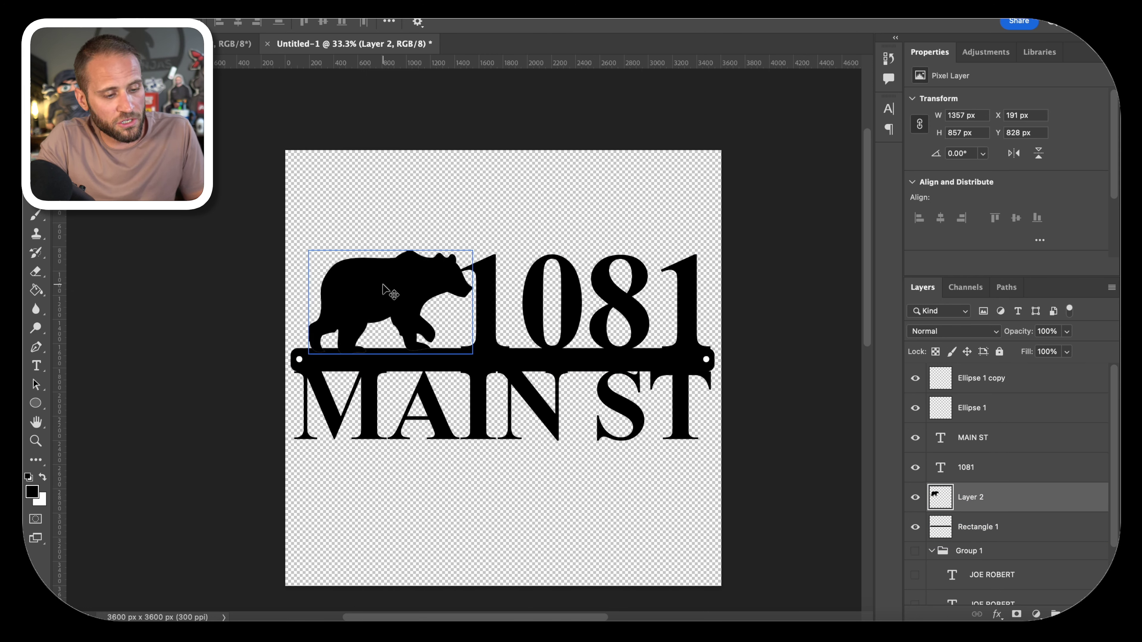
{"action": "key", "text": "shift+Left"}
{"action": "key", "text": "shift+Left"}
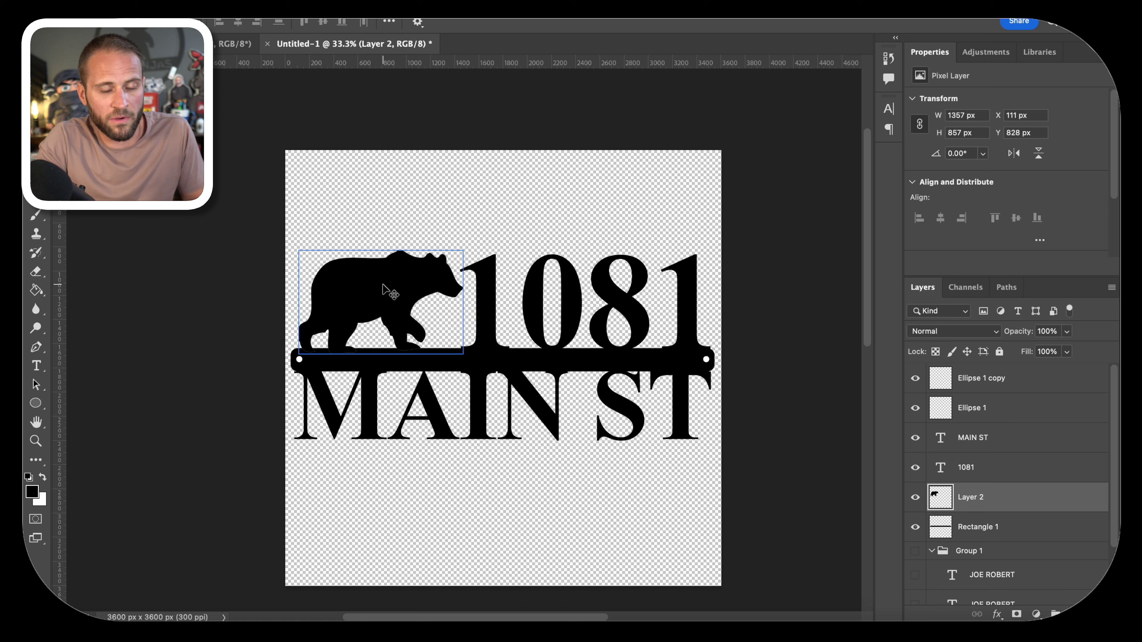
{"action": "key", "text": "t"}
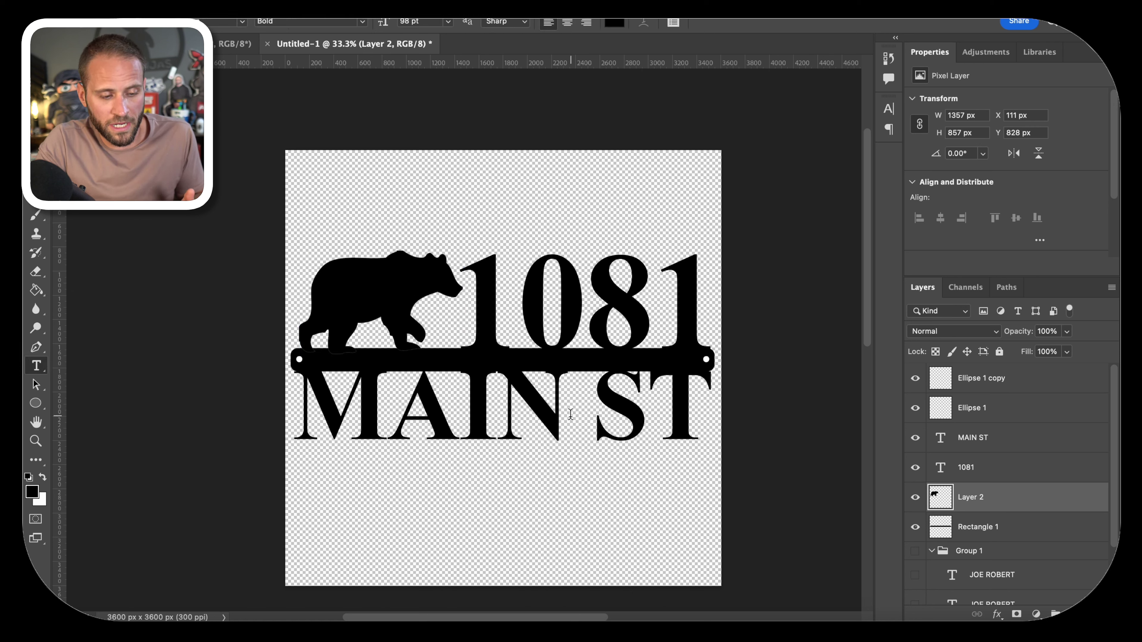
{"action": "left_click_drag", "start_coordinate": [570, 414], "coordinate": [315, 407]}
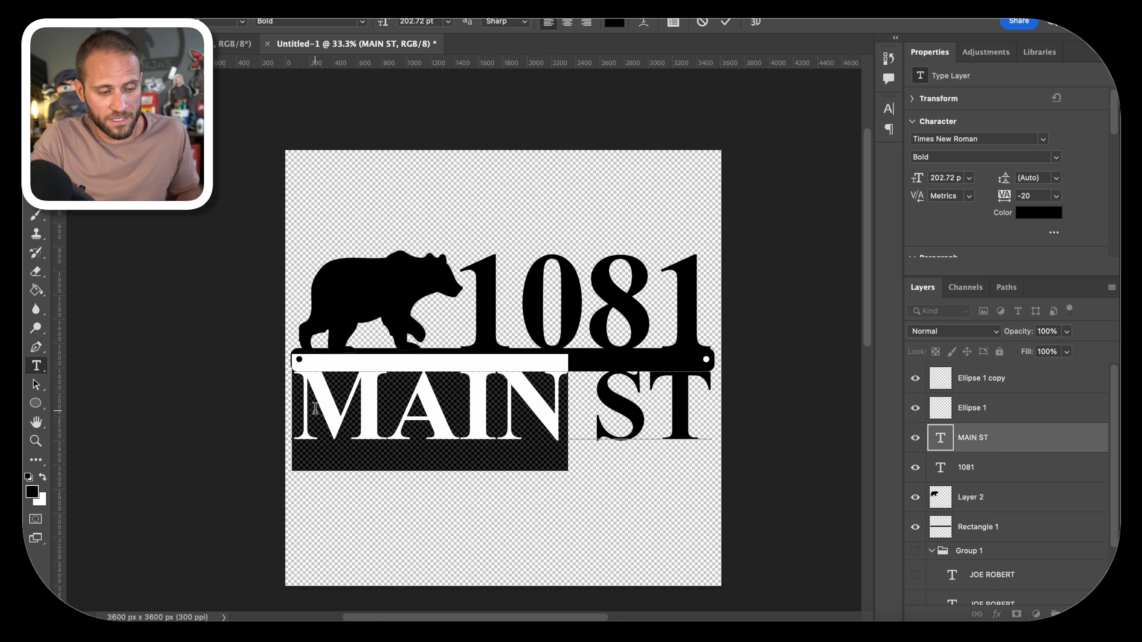
- Change MAIN to LOVE so the street line reads LOVE ST, nudged slightly left
{"action": "type", "text": "LOVE"}
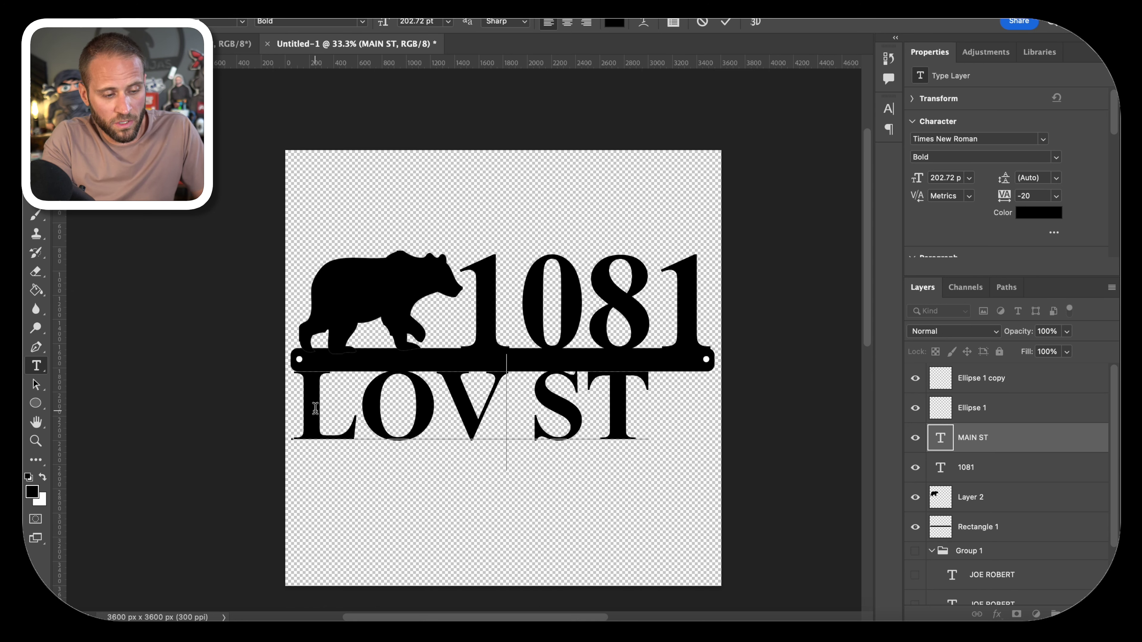
{"action": "left_click", "coordinate": [1003, 439]}
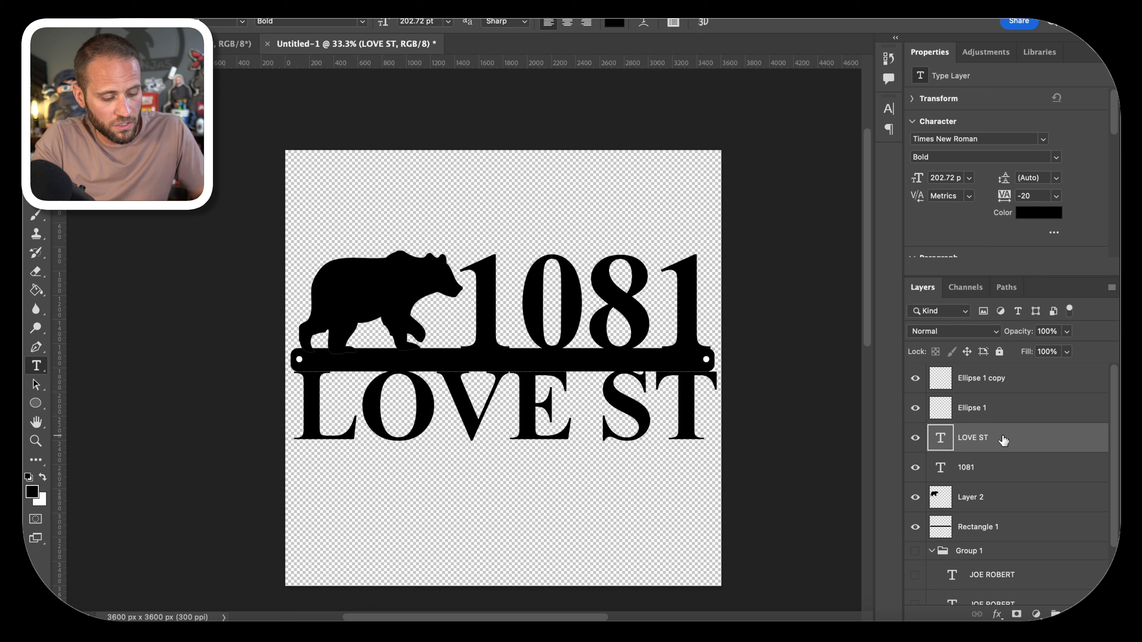
{"action": "key", "text": "v"}
{"action": "key", "text": "shift+Left"}
{"action": "key", "text": "shift+Left"}
{"action": "key", "text": "shift+Left"}
{"action": "key", "text": "shift+Left"}
{"action": "key", "text": "shift+Left"}
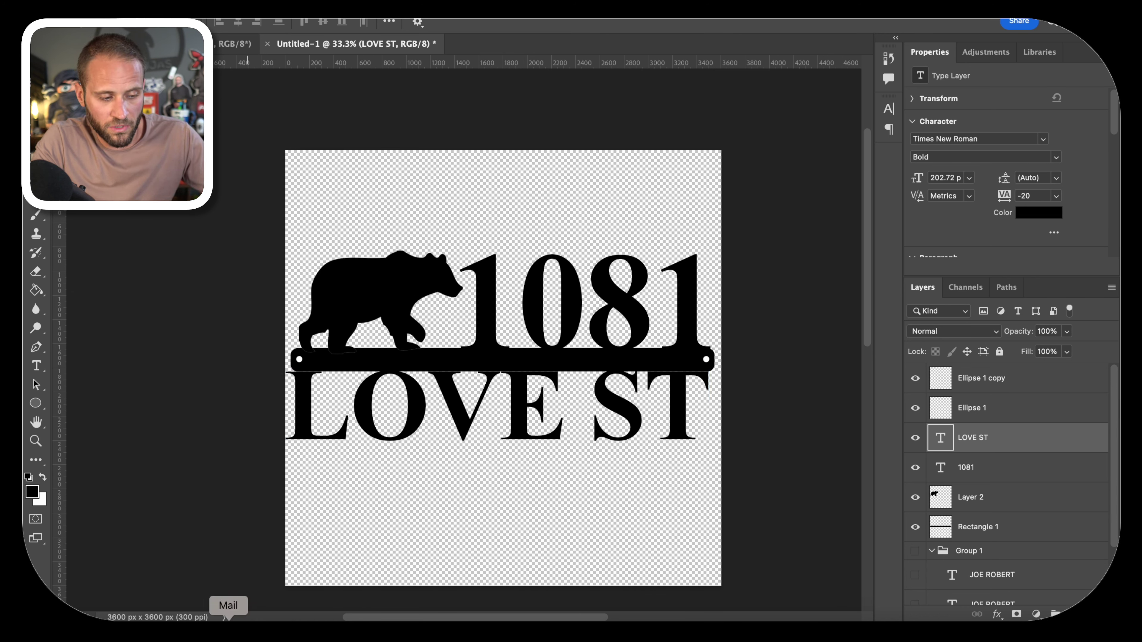
- Shrink LOVE ST slightly to 196.43 pt and fine-tune its position under the bar
{"action": "key", "text": "ctrl+t"}
{"action": "left_click_drag", "start_coordinate": [284, 470], "coordinate": [297, 467]}
{"action": "key", "text": "Return"}
{"action": "key", "text": "Left"}
{"action": "key", "text": "Left"}
{"action": "key", "text": "Left"}
{"action": "key", "text": "Left"}
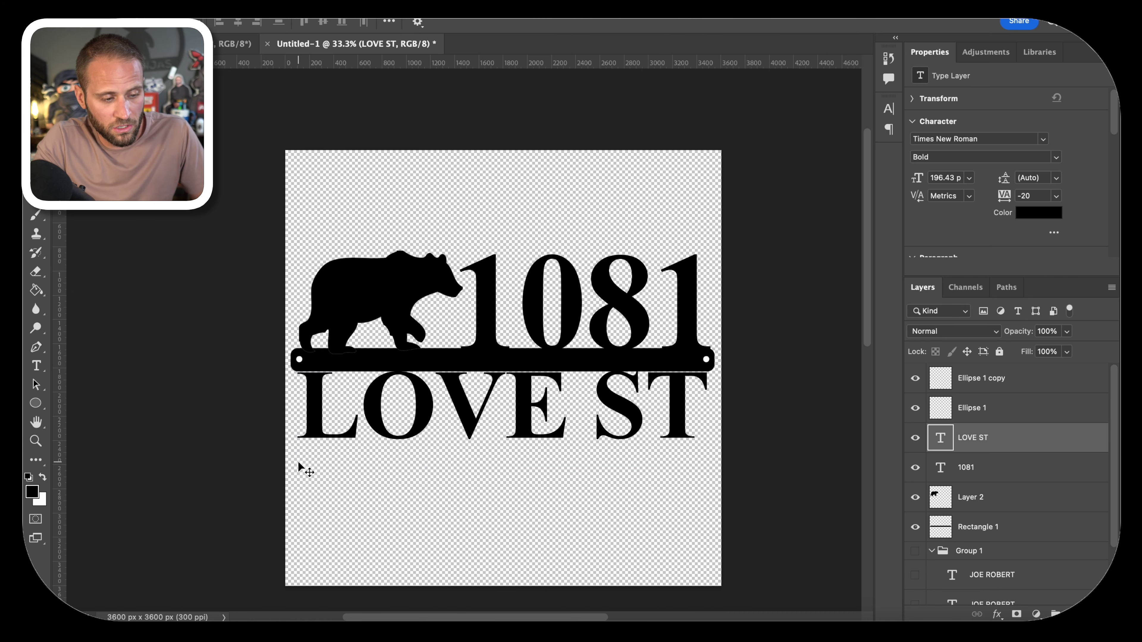
{"action": "key", "text": "Right"}
{"action": "key", "text": "Right"}
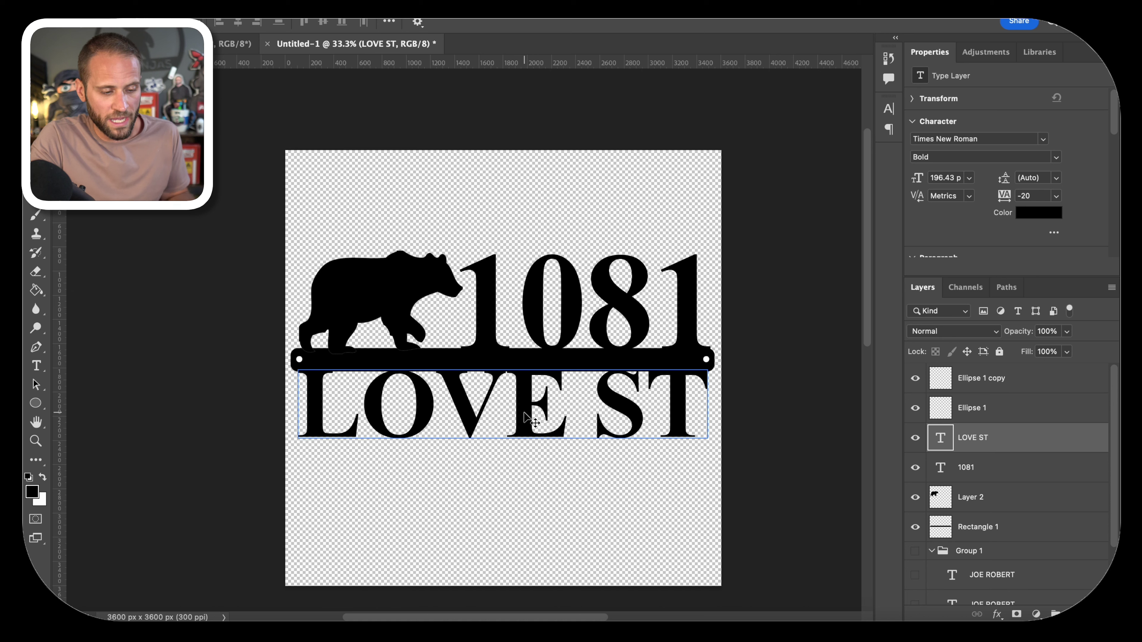
{"action": "key", "text": "t"}
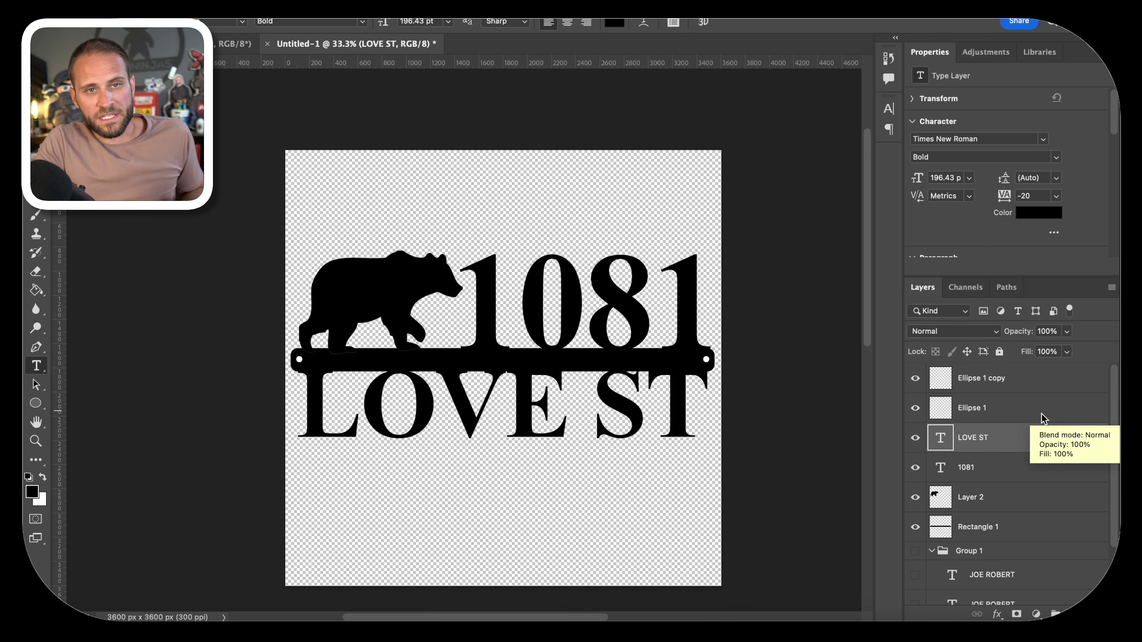